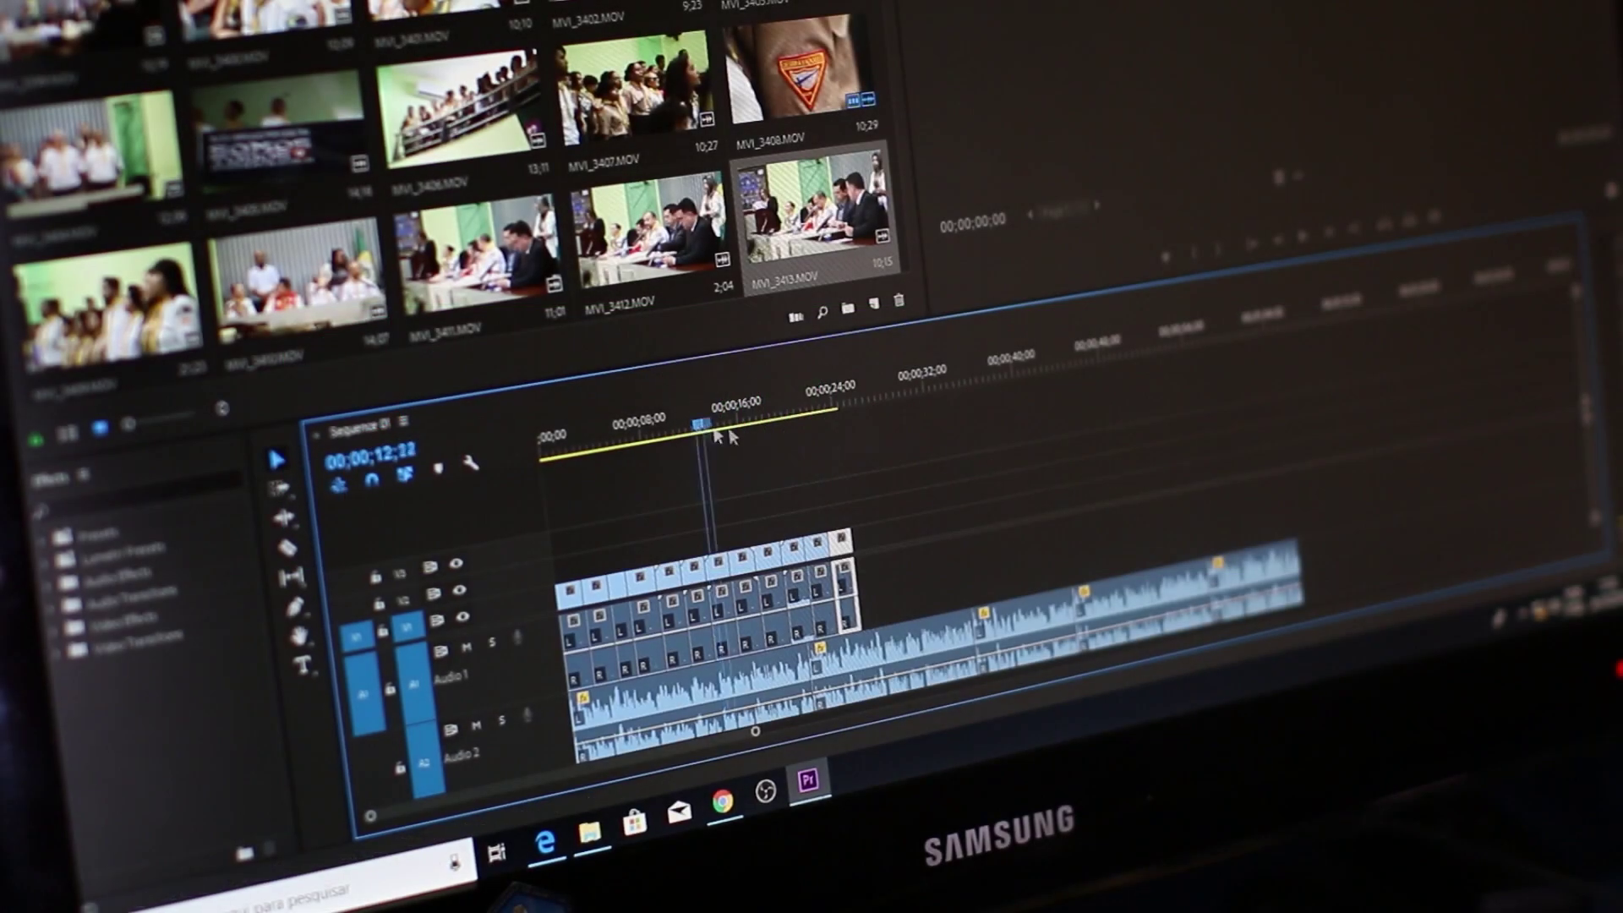
# Scrub the timeline to about 24 seconds and trim the clip's end slightly shorter.
pyautogui.moveTo(692, 431); pyautogui.dragTo(809, 448)
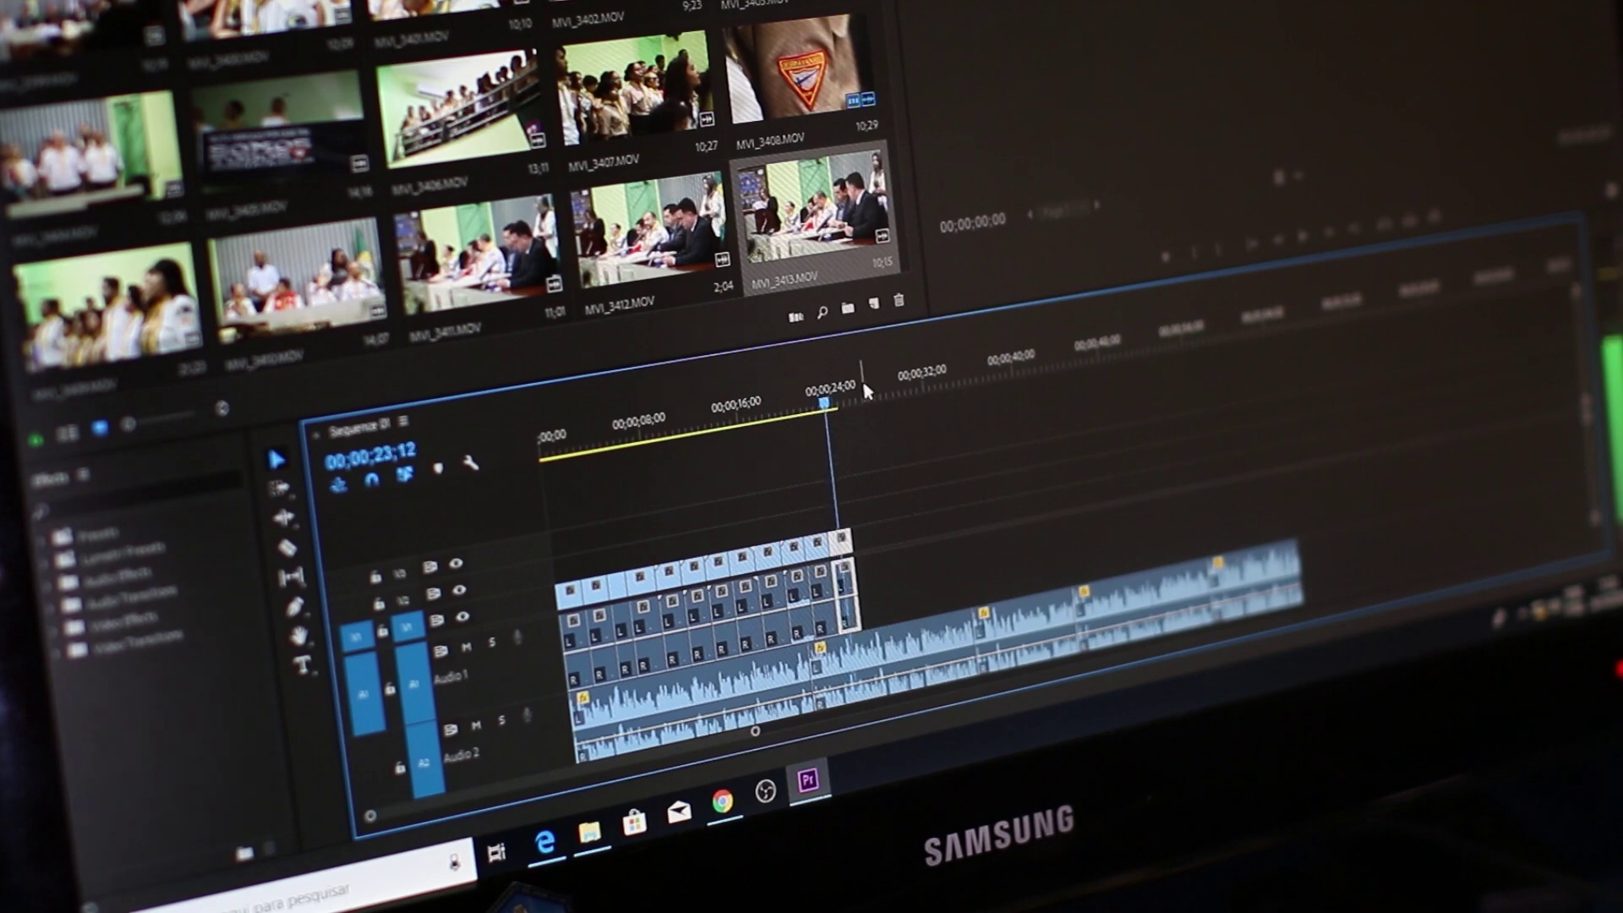
pyautogui.moveTo(809, 448); pyautogui.dragTo(844, 402)
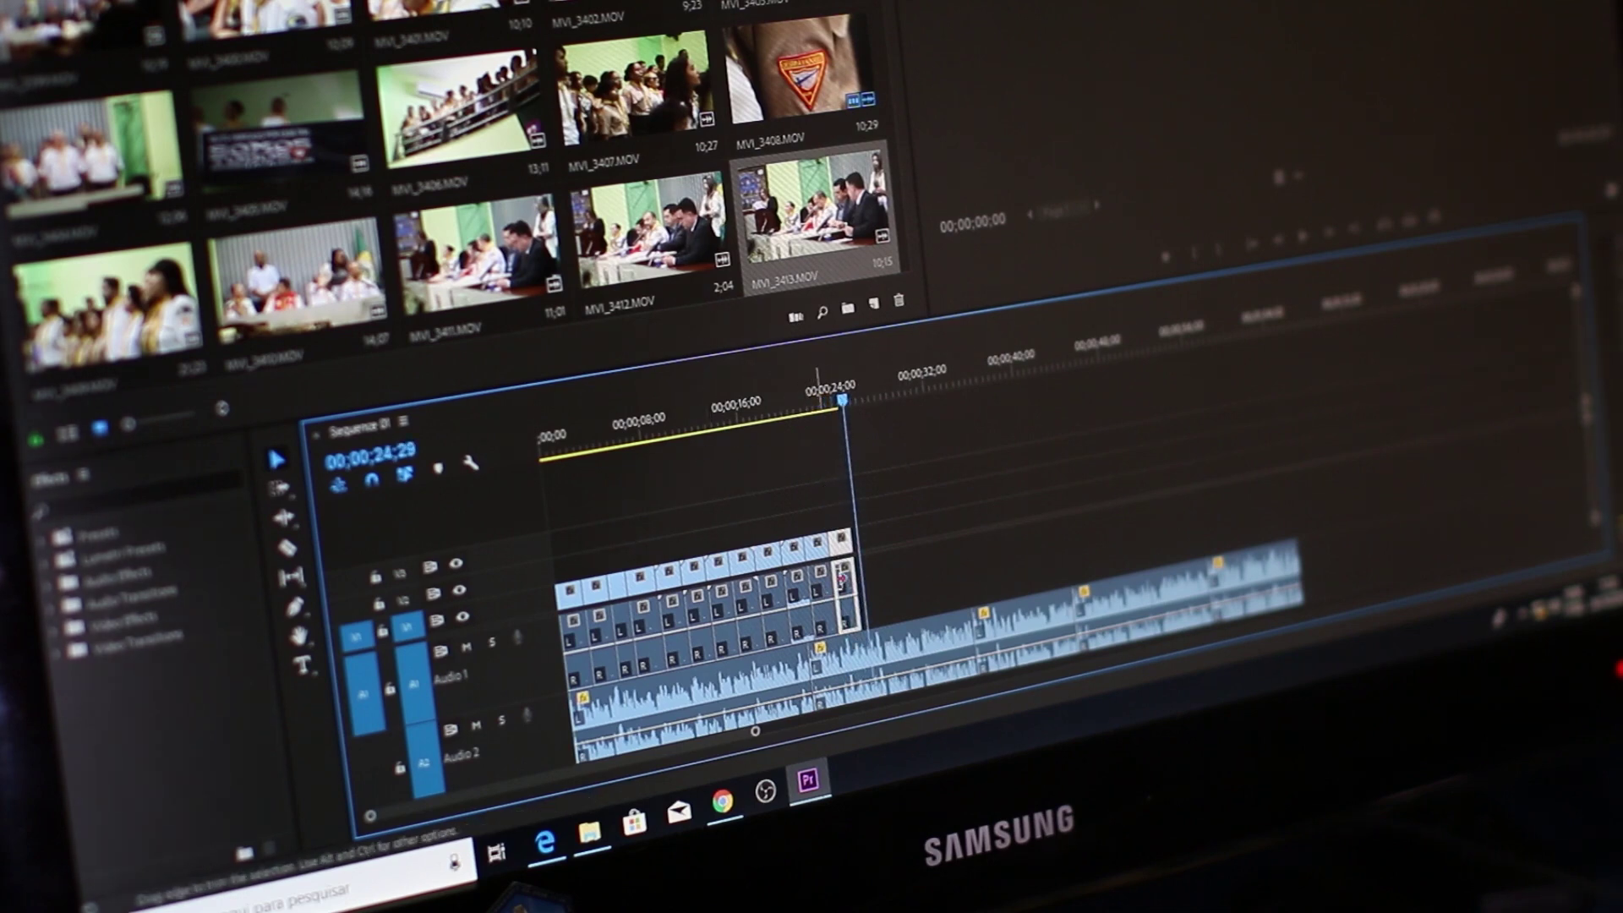
pyautogui.moveTo(844, 577); pyautogui.dragTo(831, 579)
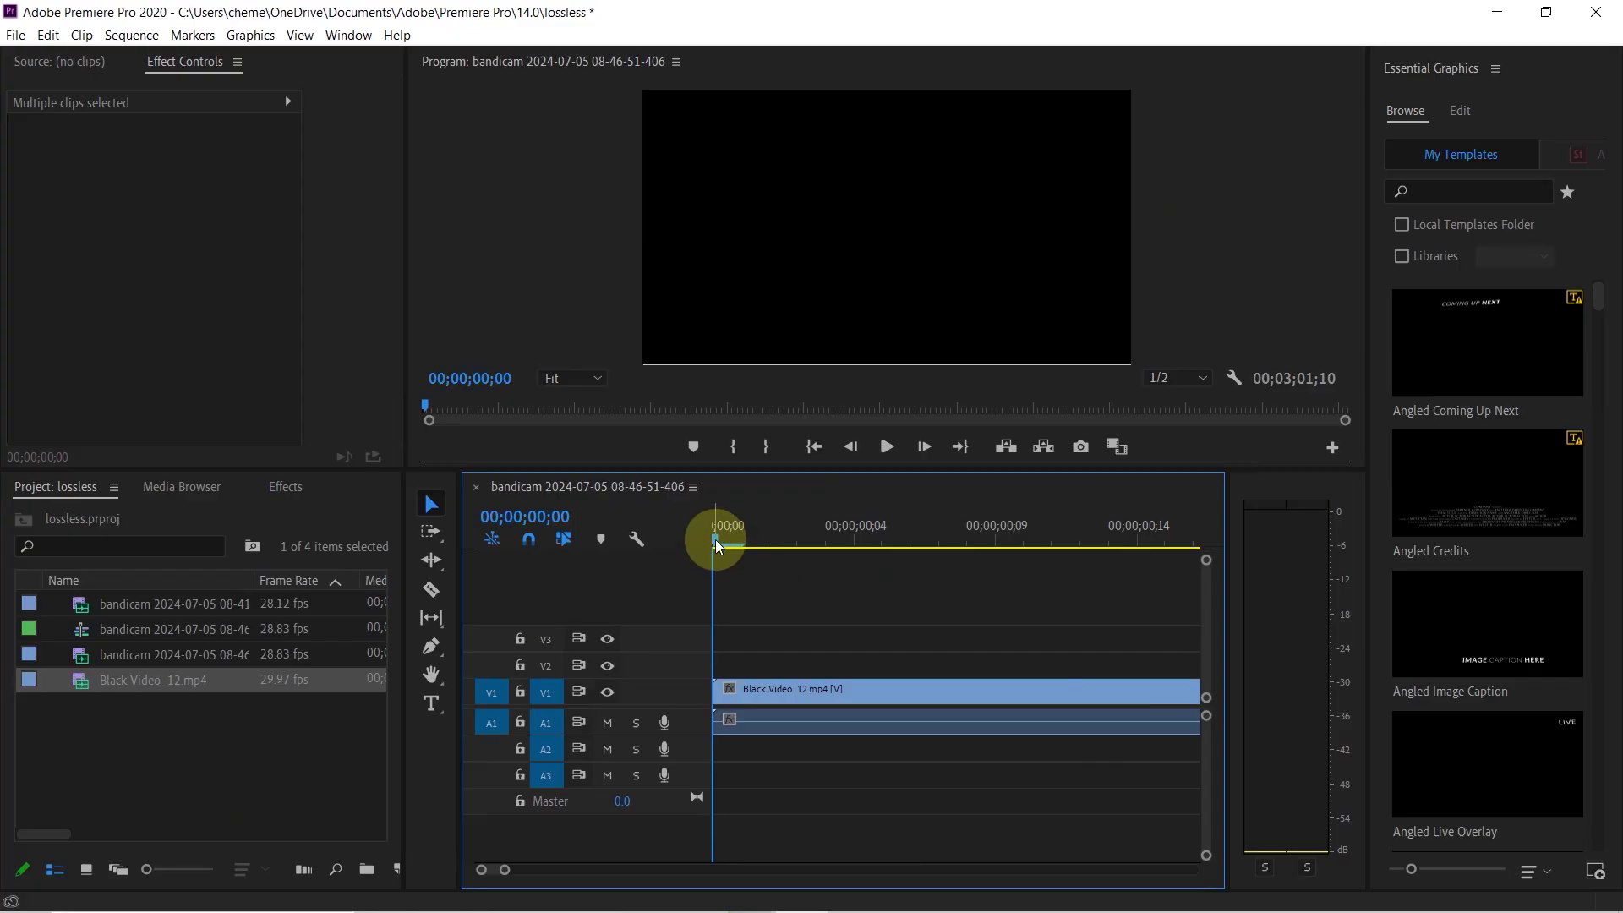
pyautogui.moveTo(725, 537); pyautogui.dragTo(1231, 570)
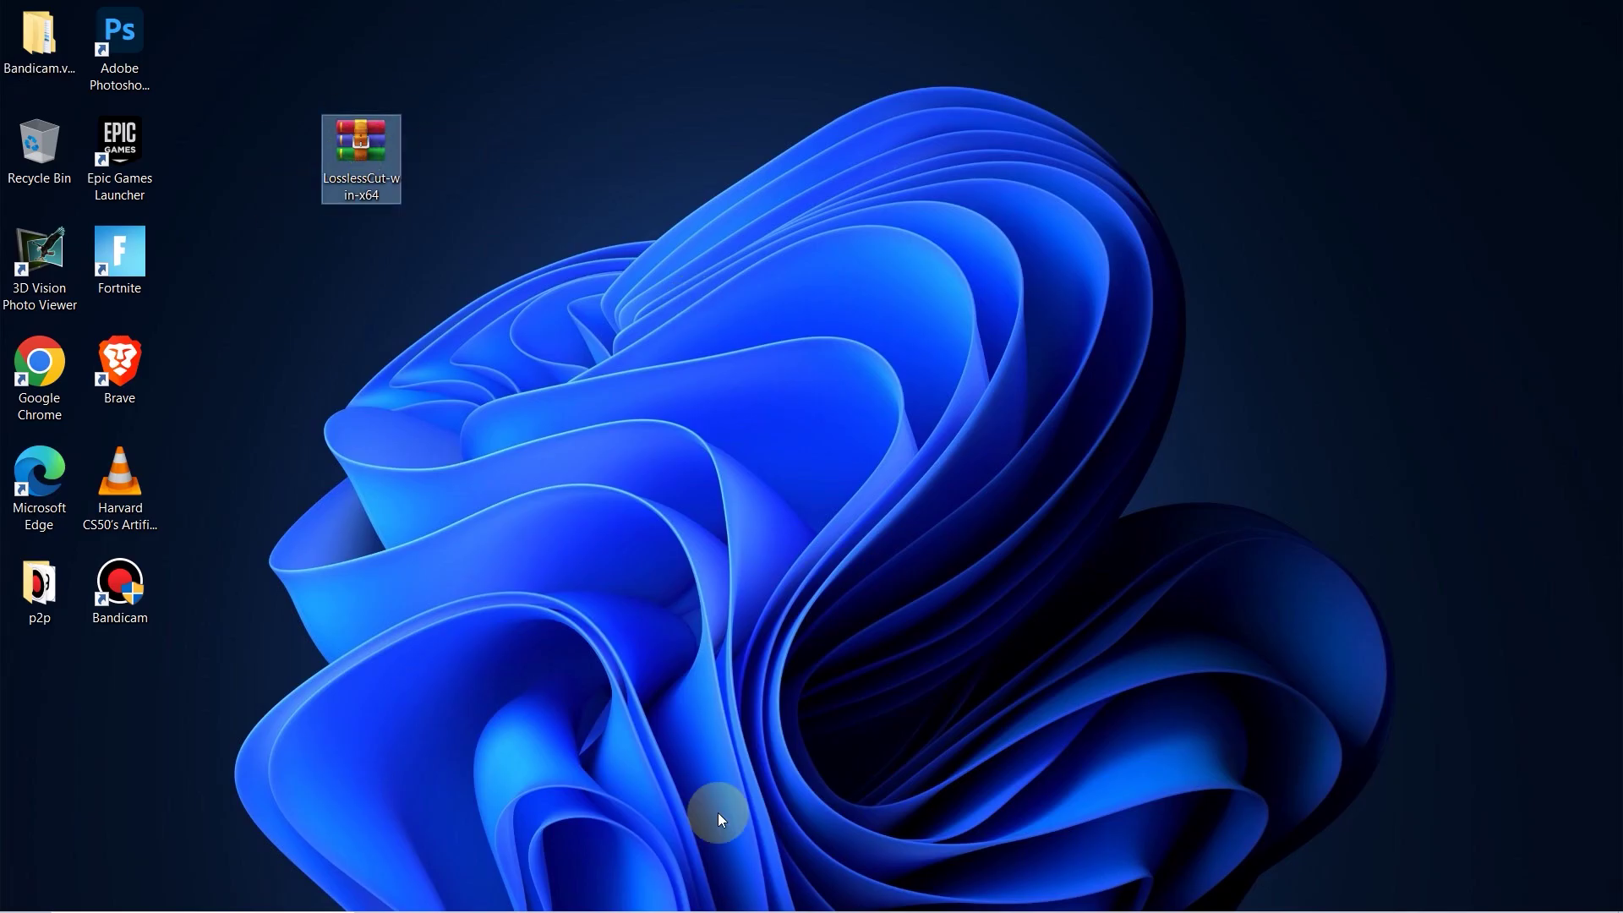
# Copy the Google Drive link from Sticky Notes and open it in Brave.
pyautogui.click(749, 894)
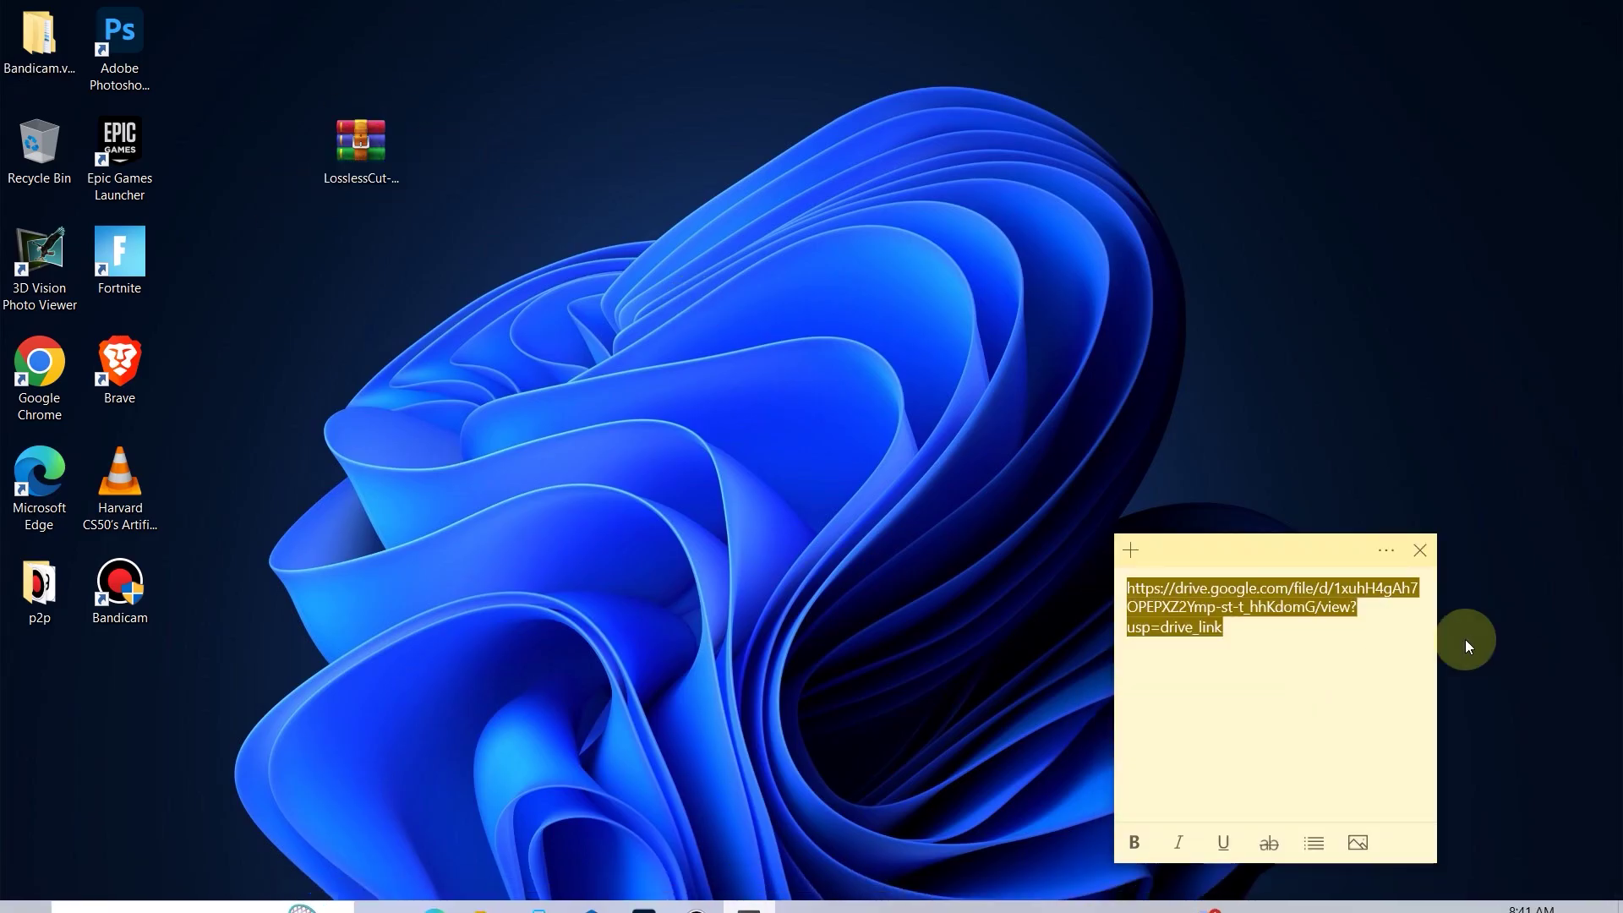
pyautogui.rightClick(1129, 578)
pyautogui.click(1180, 597)
pyautogui.doubleClick(113, 360)
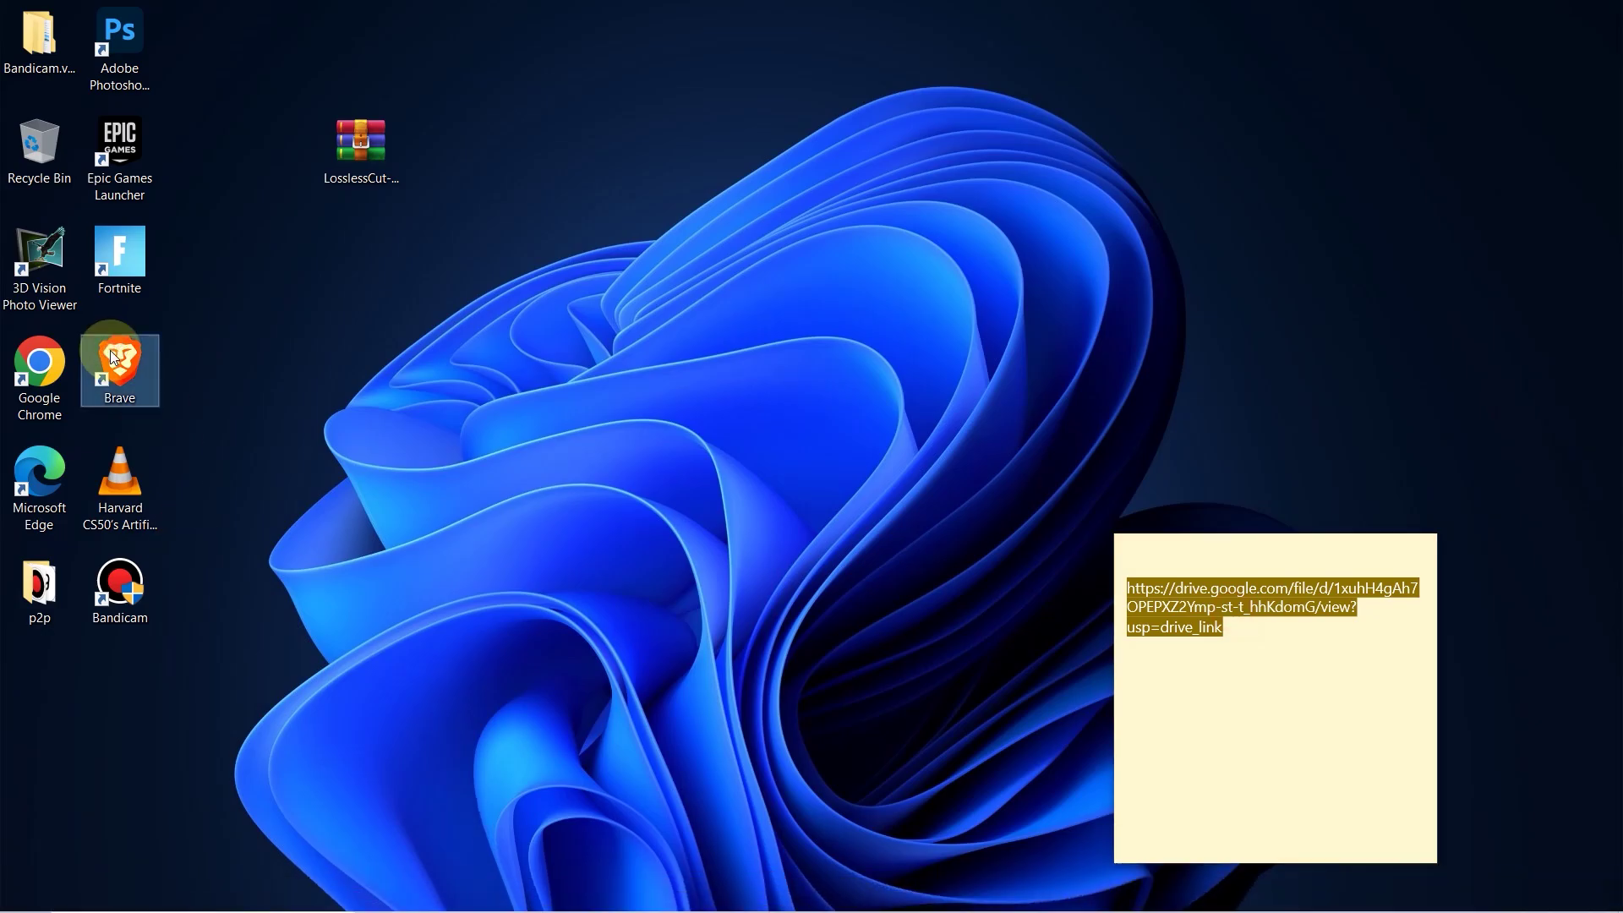
pyautogui.rightClick(441, 65)
pyautogui.click(585, 253)
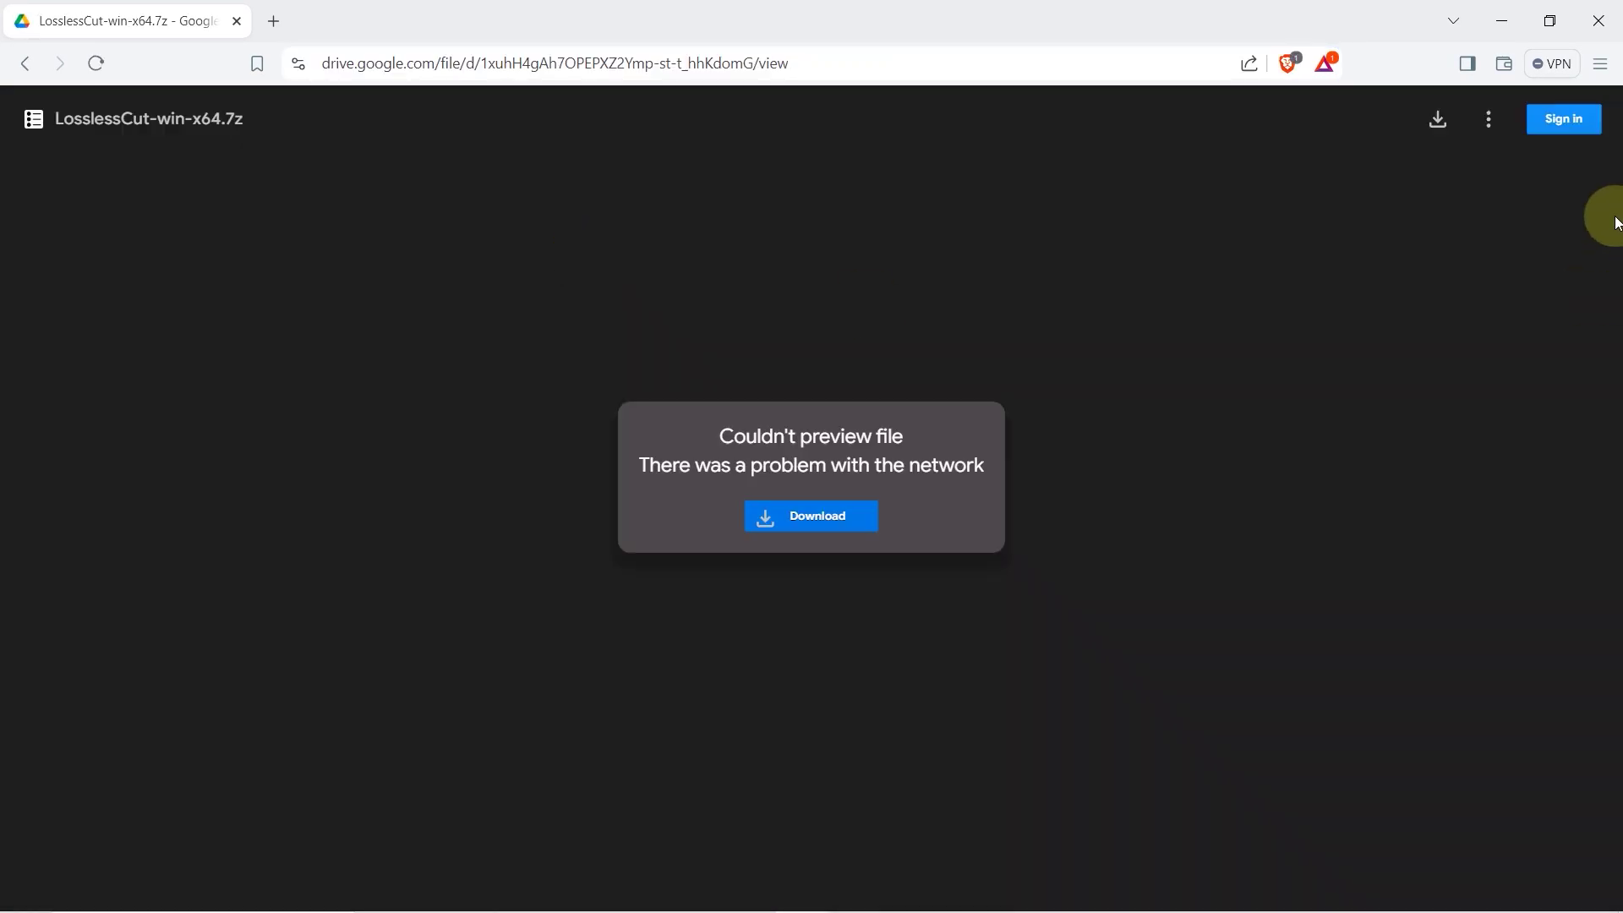
# Download LosslessCut-win-x64.7z to Downloads despite the virus-scan warning and check its progress.
pyautogui.click(821, 516)
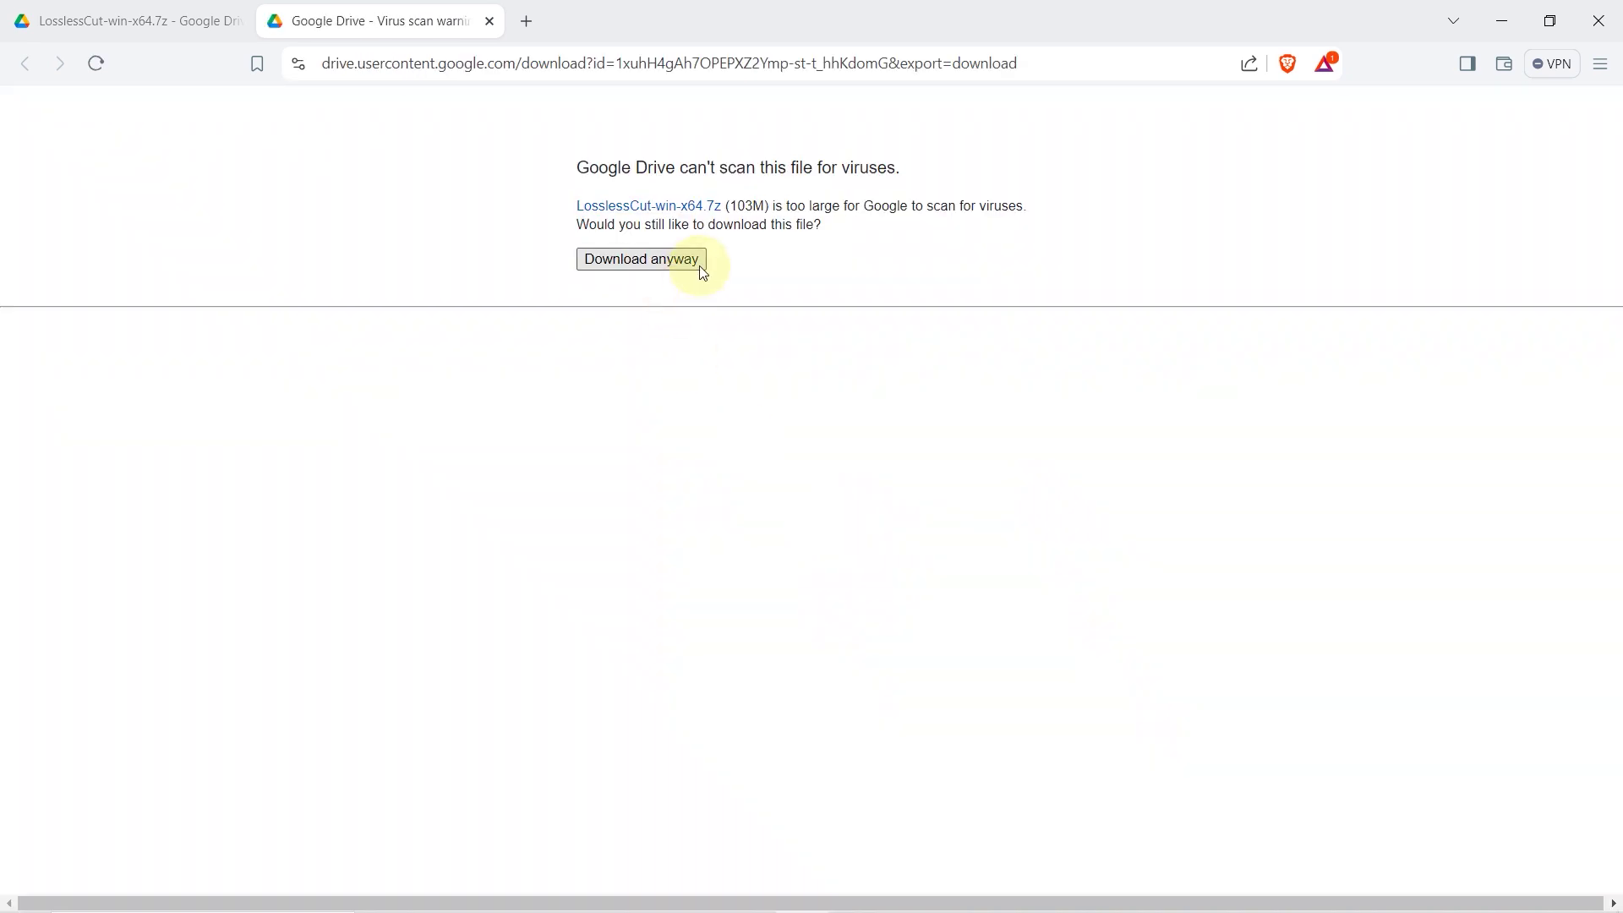
pyautogui.click(666, 260)
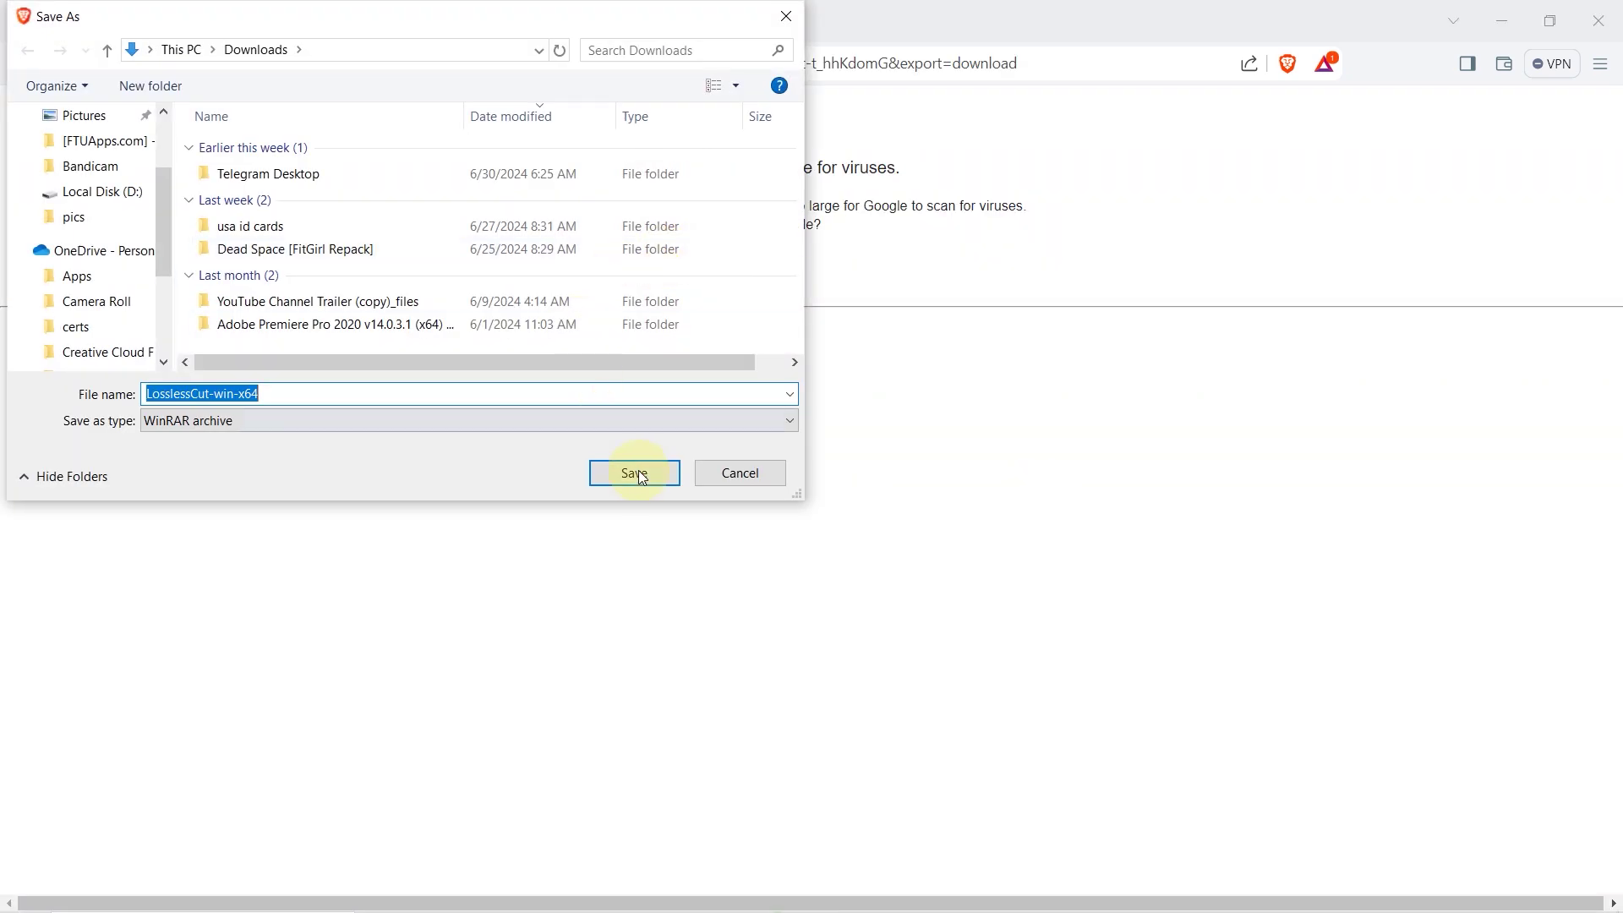
pyautogui.click(638, 472)
pyautogui.click(1435, 60)
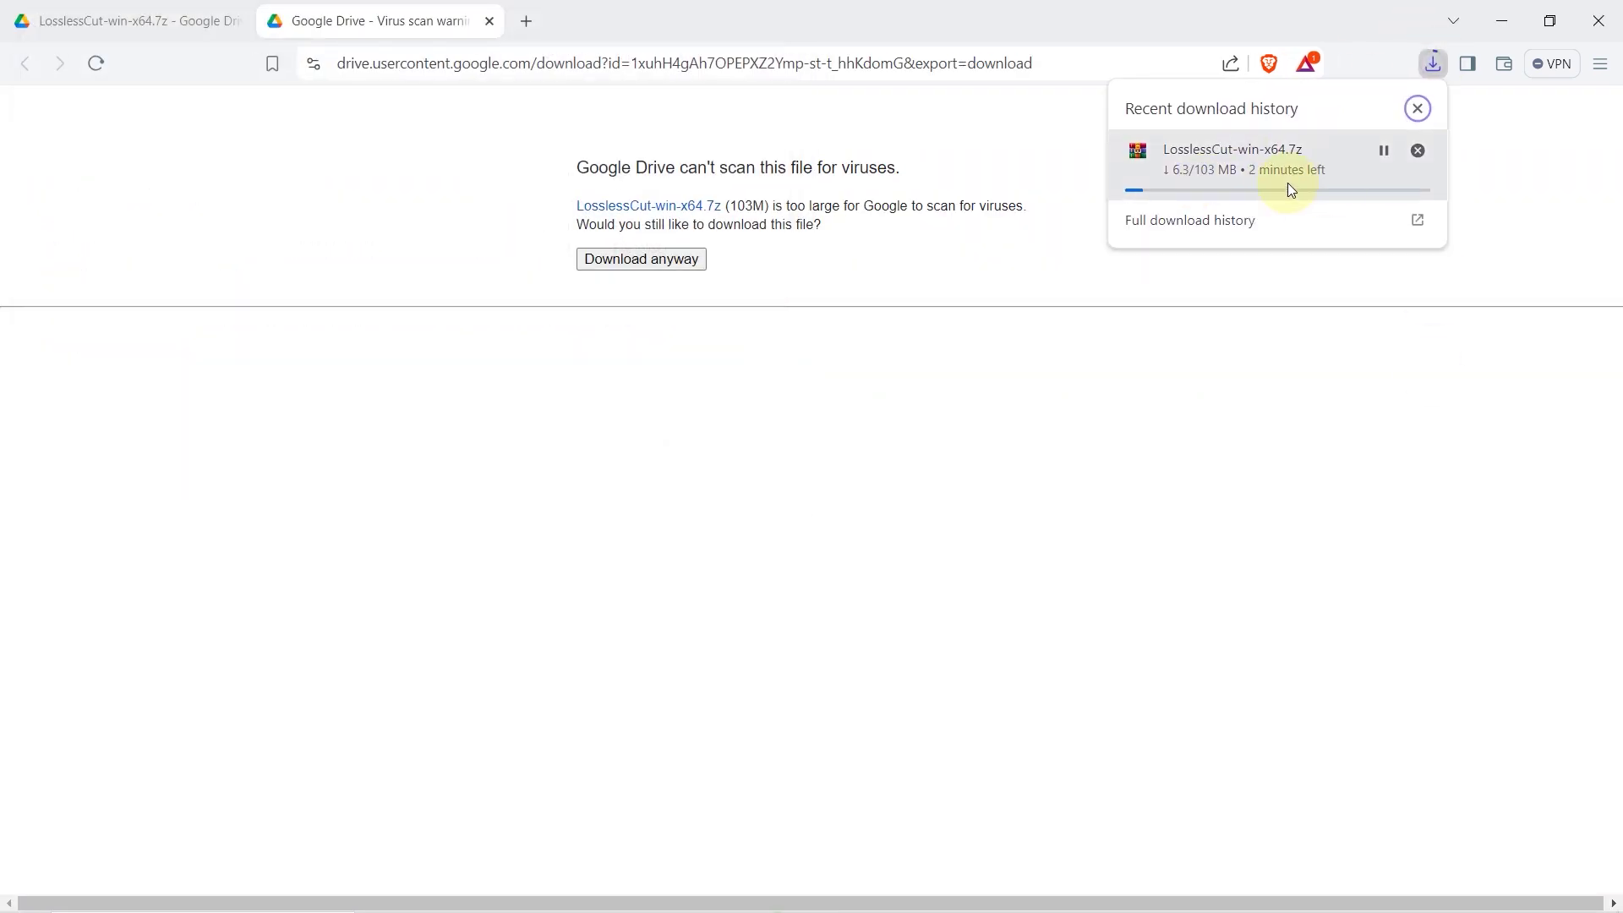
pyautogui.click(1384, 150)
# Extract LosslessCut-win-x64.7z with WinRAR into a new Desktop folder, then close WinRAR.
pyautogui.click(1501, 20)
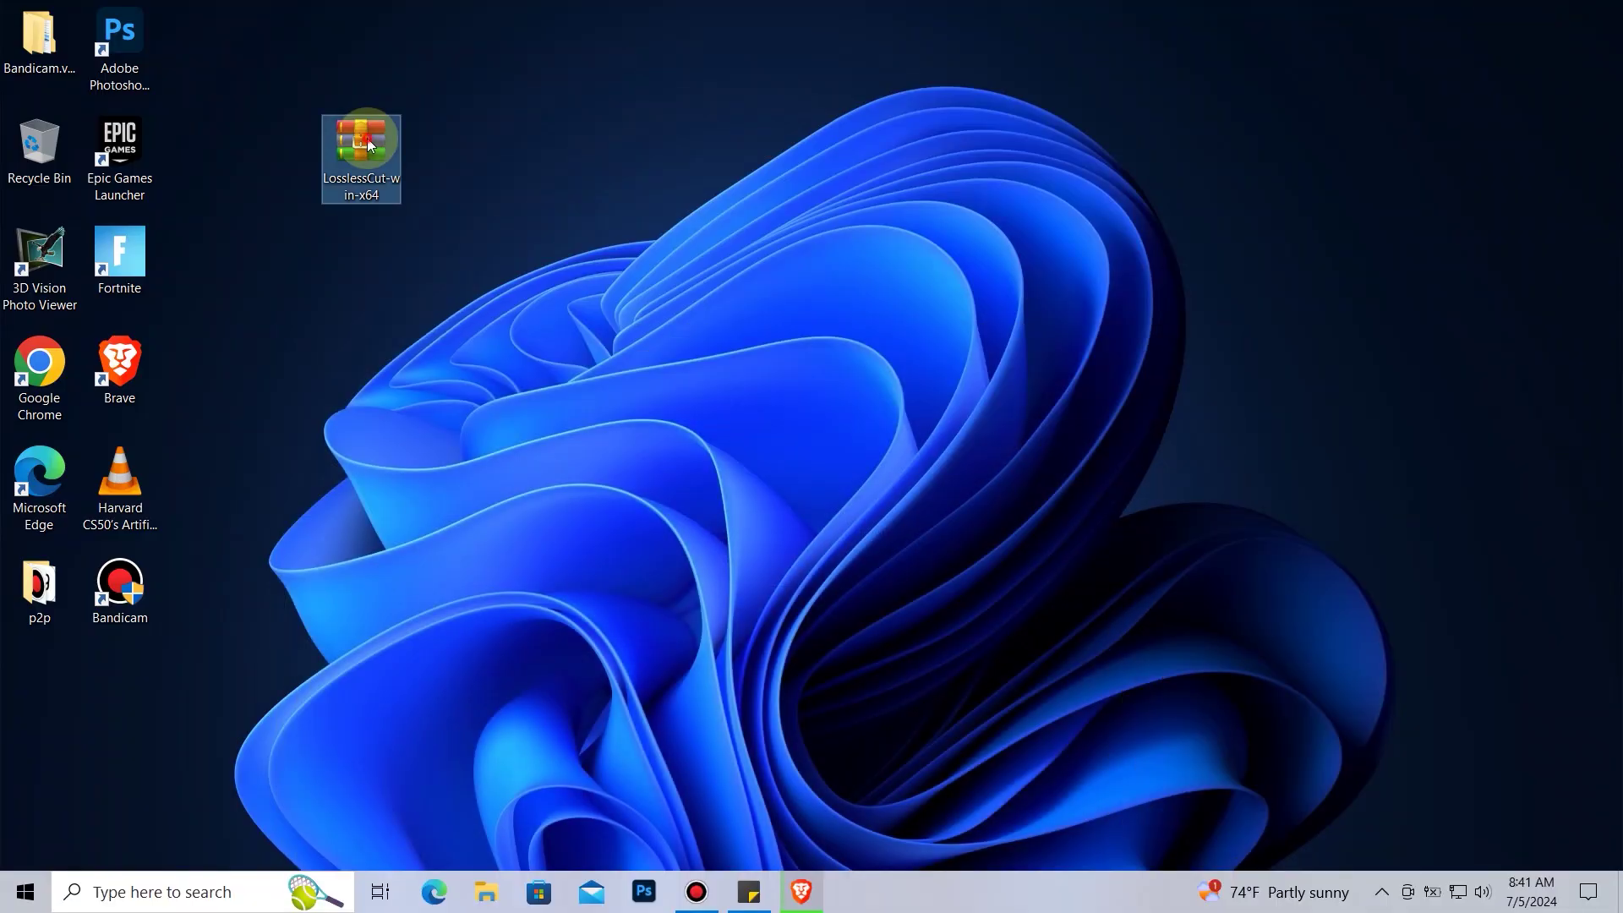
pyautogui.doubleClick(387, 111)
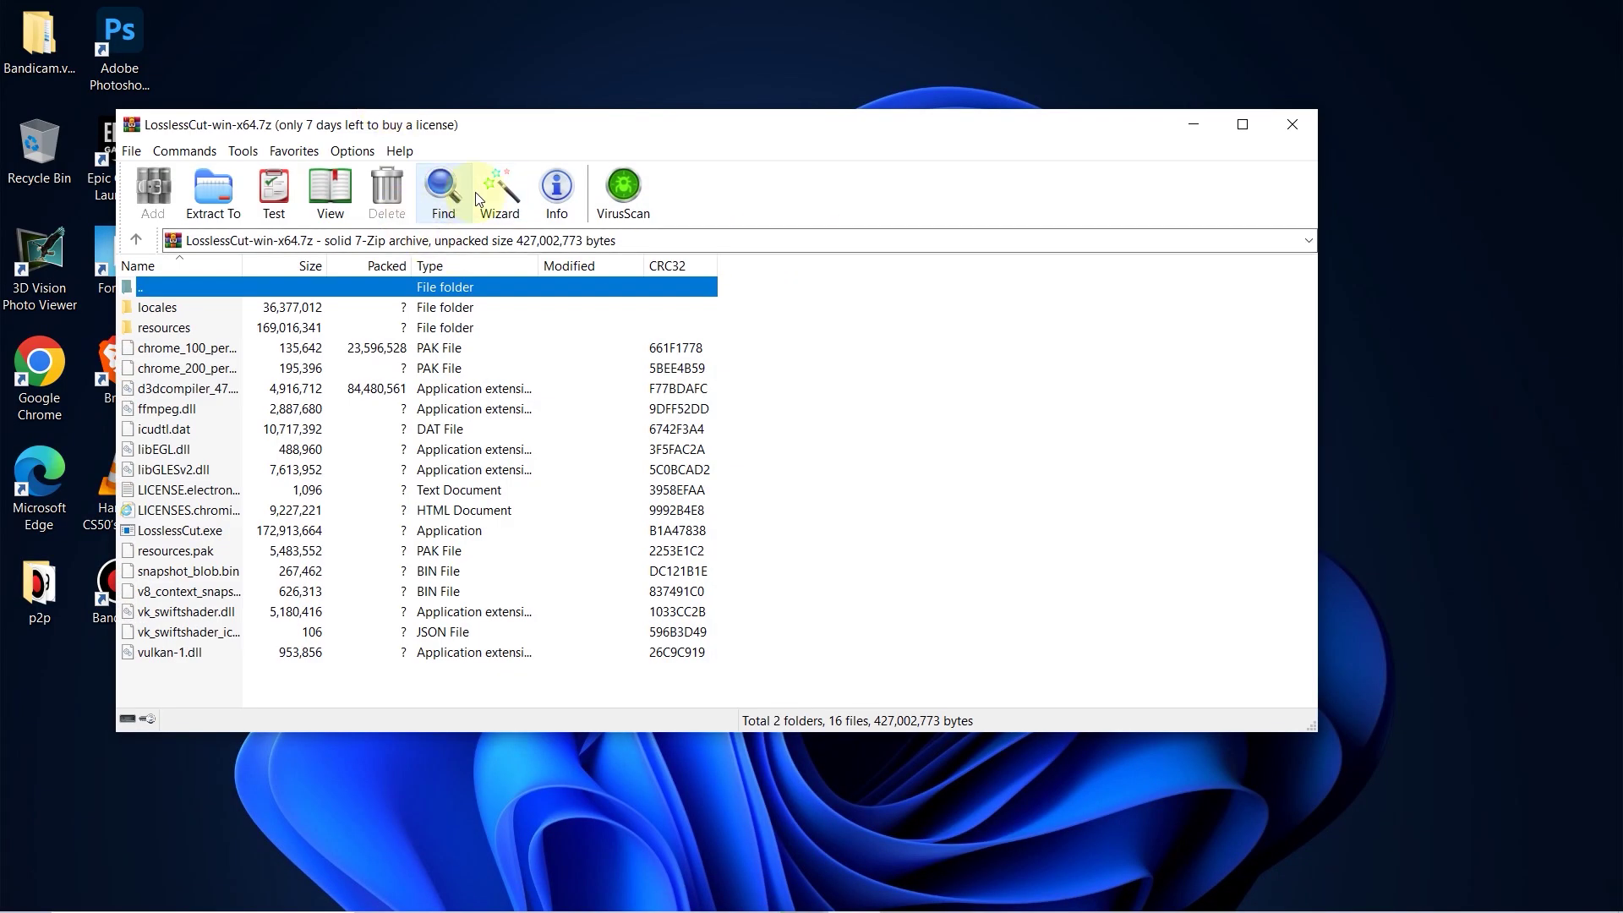
pyautogui.click(213, 193)
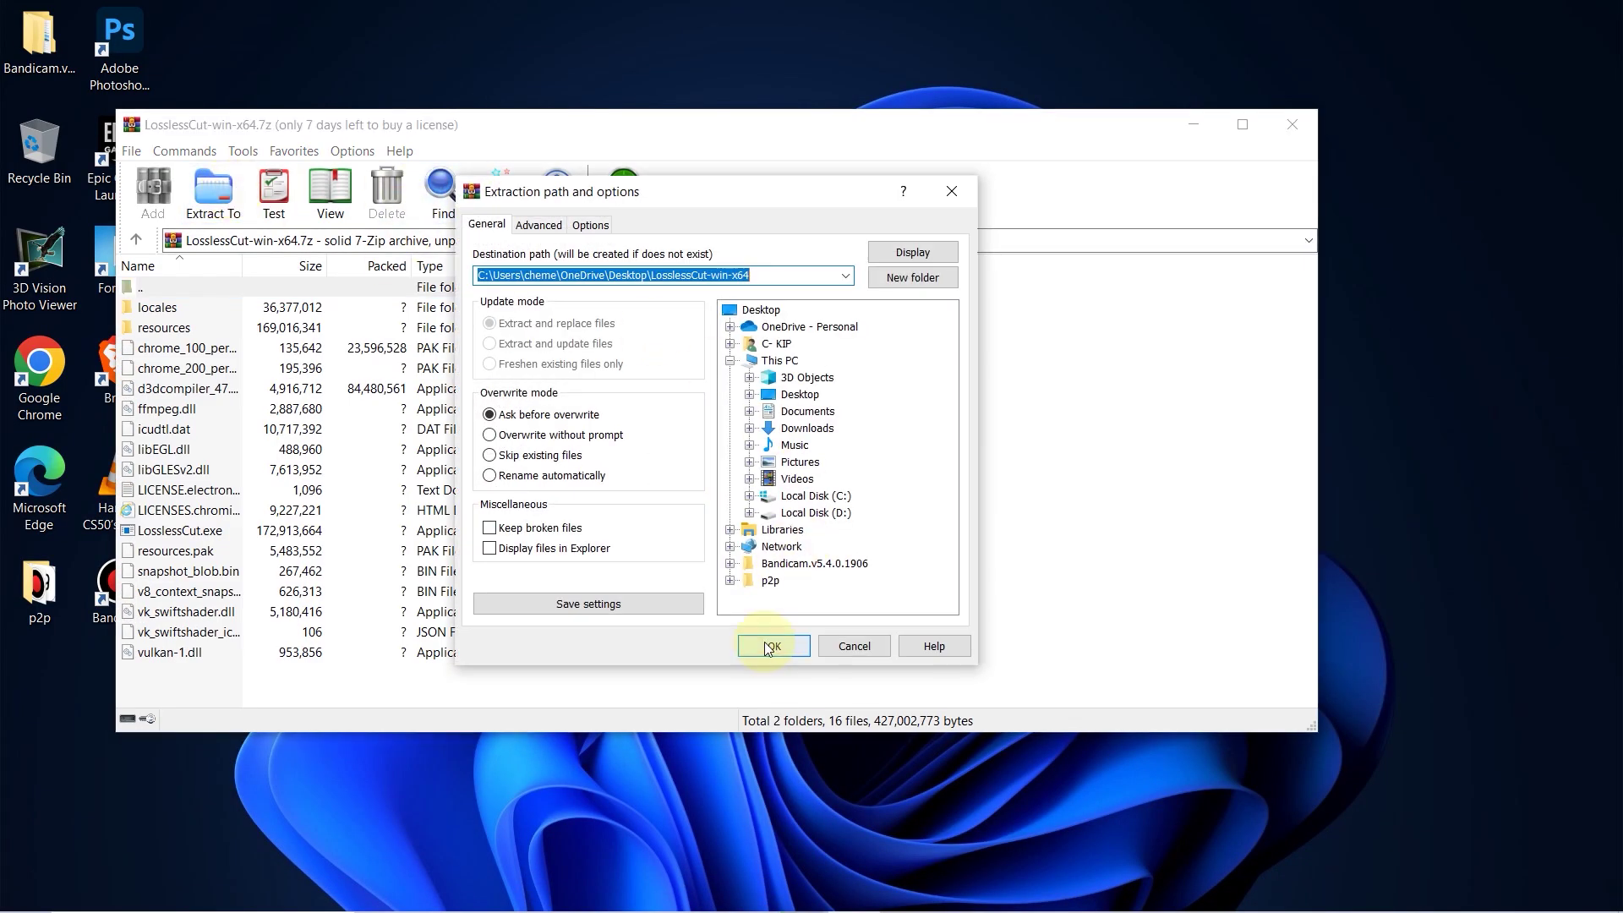
pyautogui.click(913, 278)
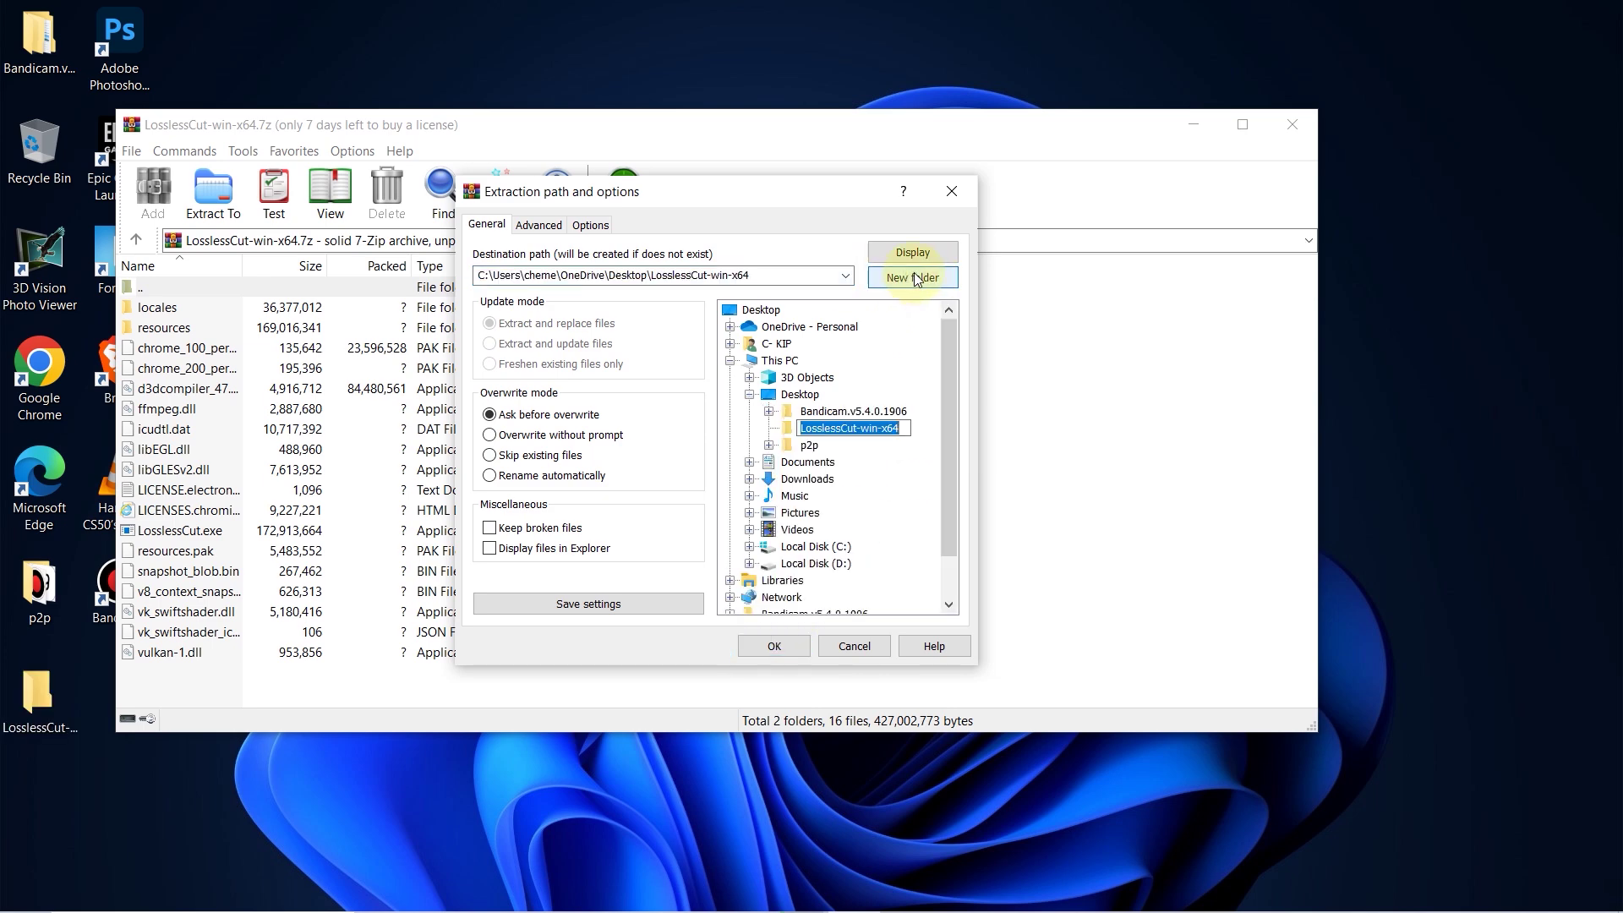
pyautogui.click(774, 646)
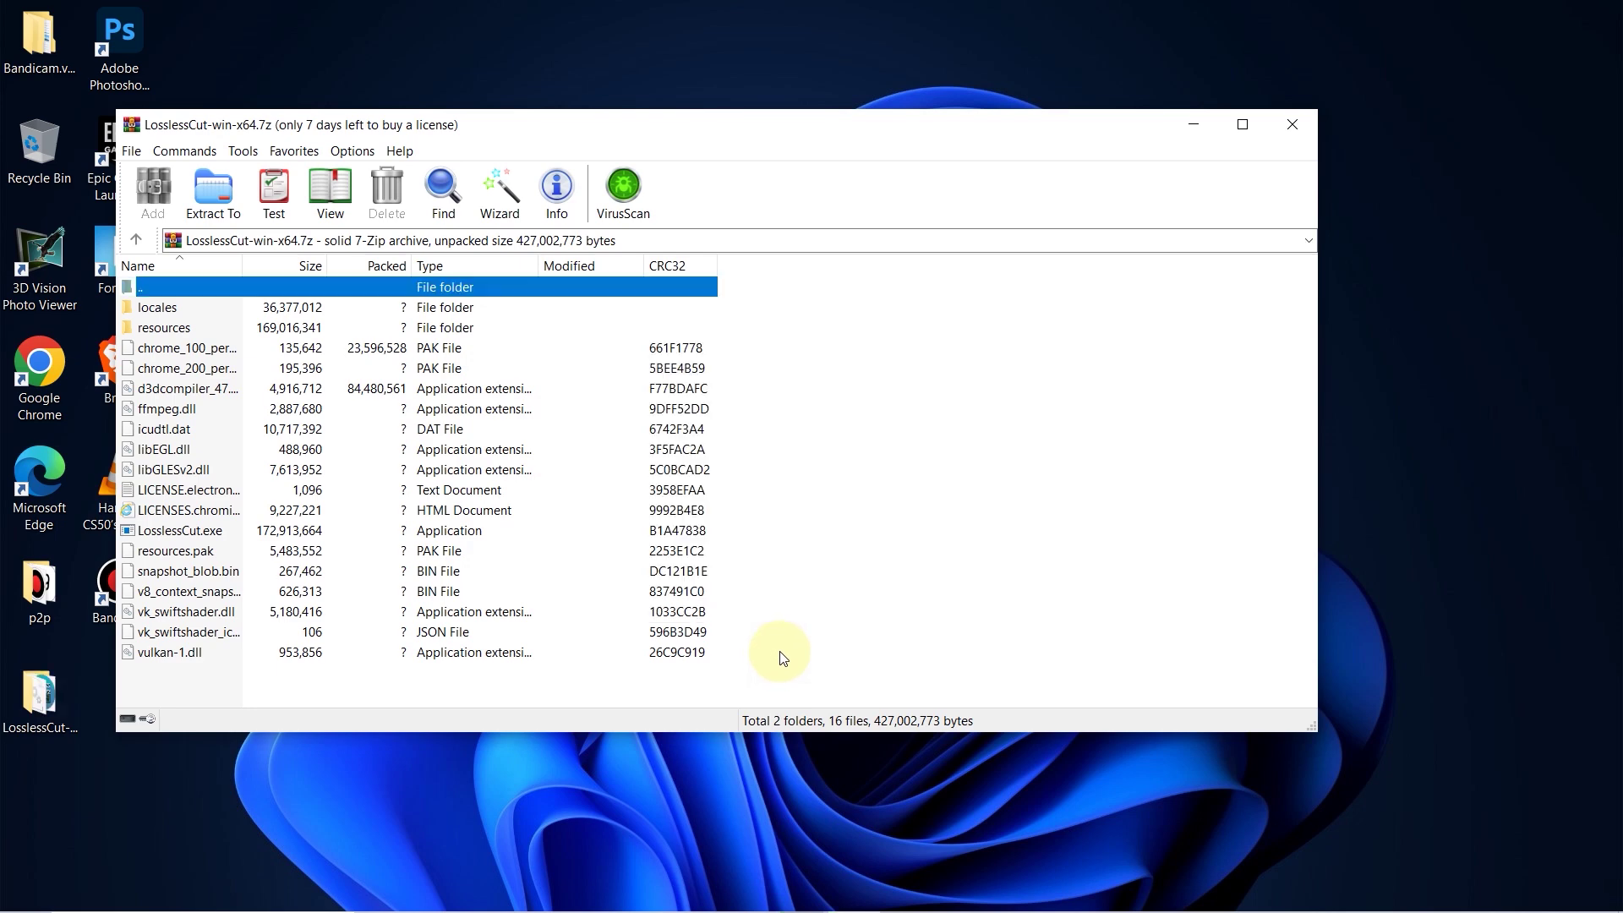
pyautogui.click(1290, 123)
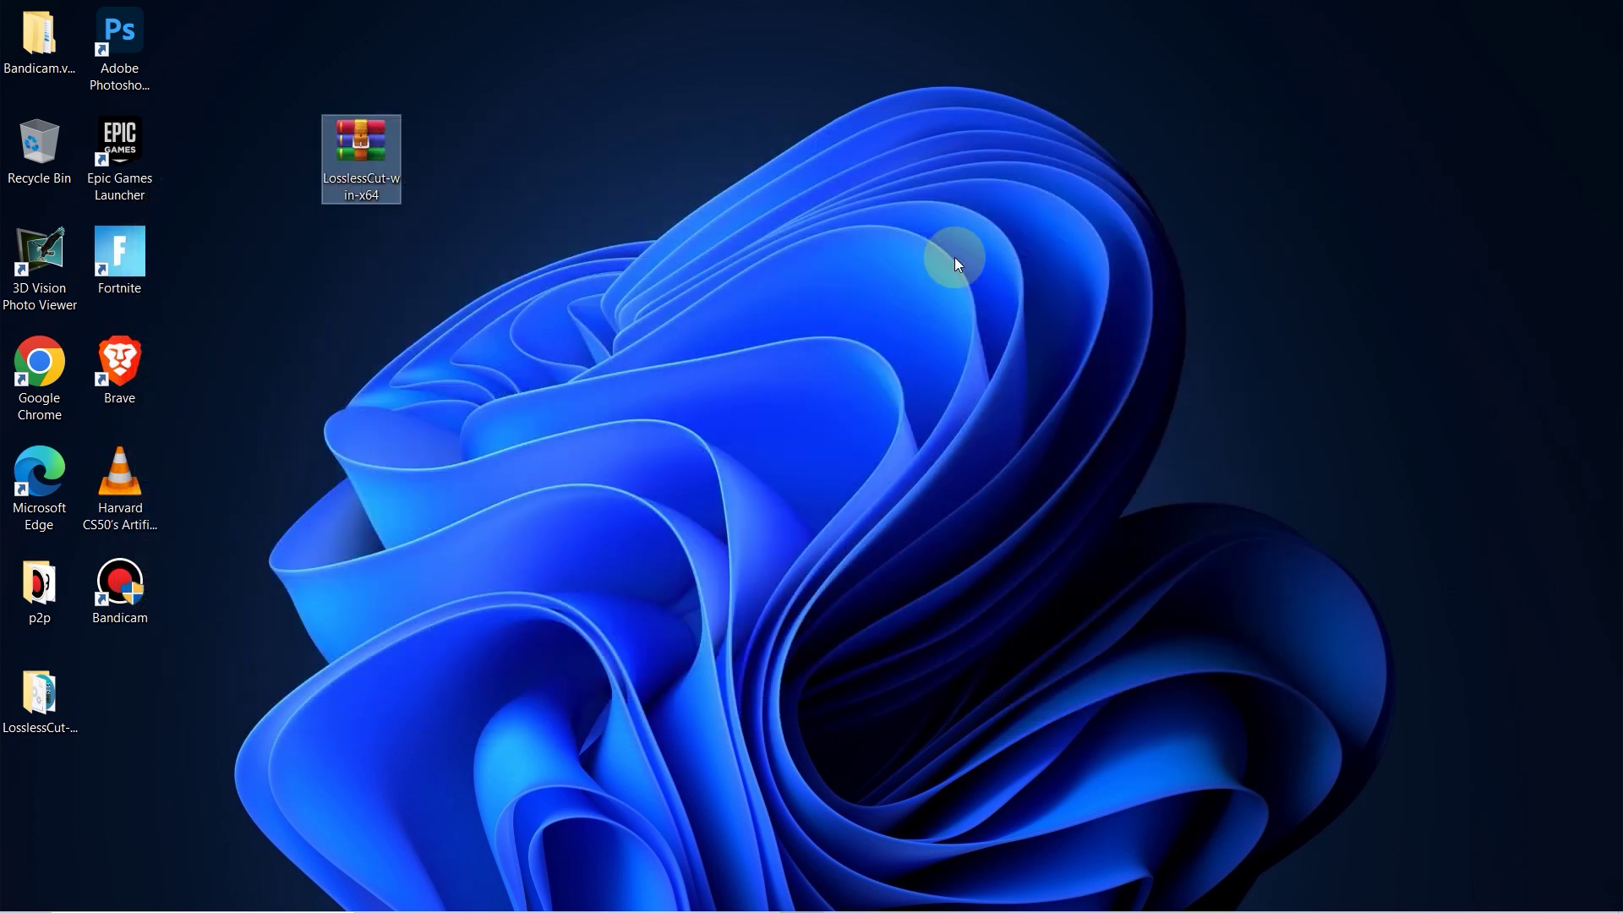
# Open the LosslessCut-win-x64 desktop folder and run LosslessCut.exe.
pyautogui.doubleClick(57, 691)
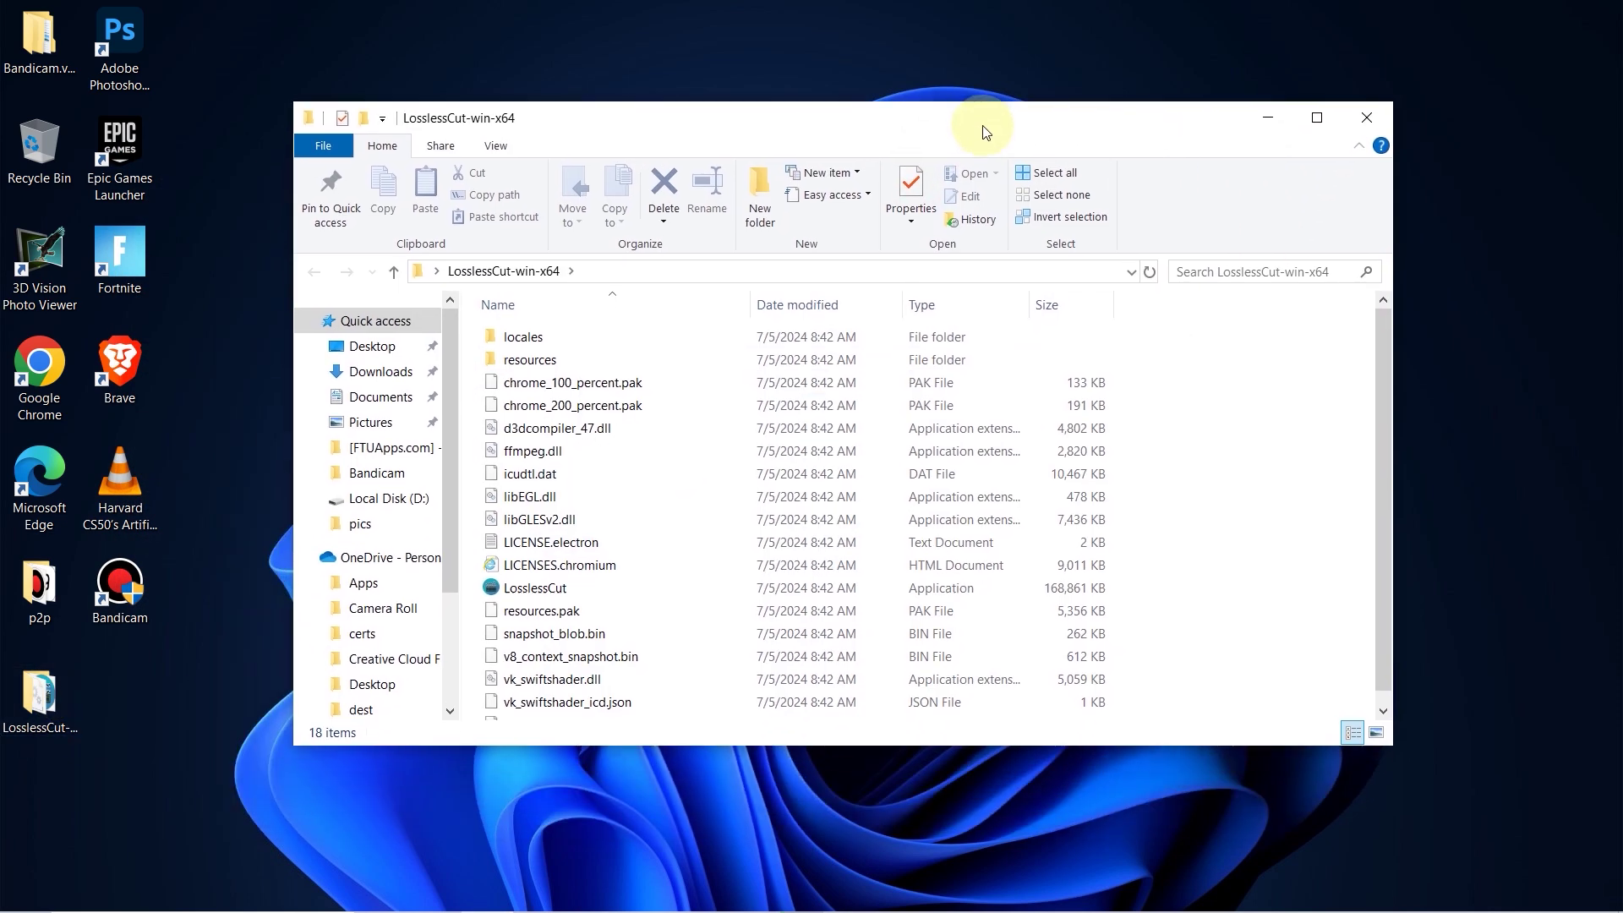
pyautogui.moveTo(973, 212); pyautogui.dragTo(1039, 110)
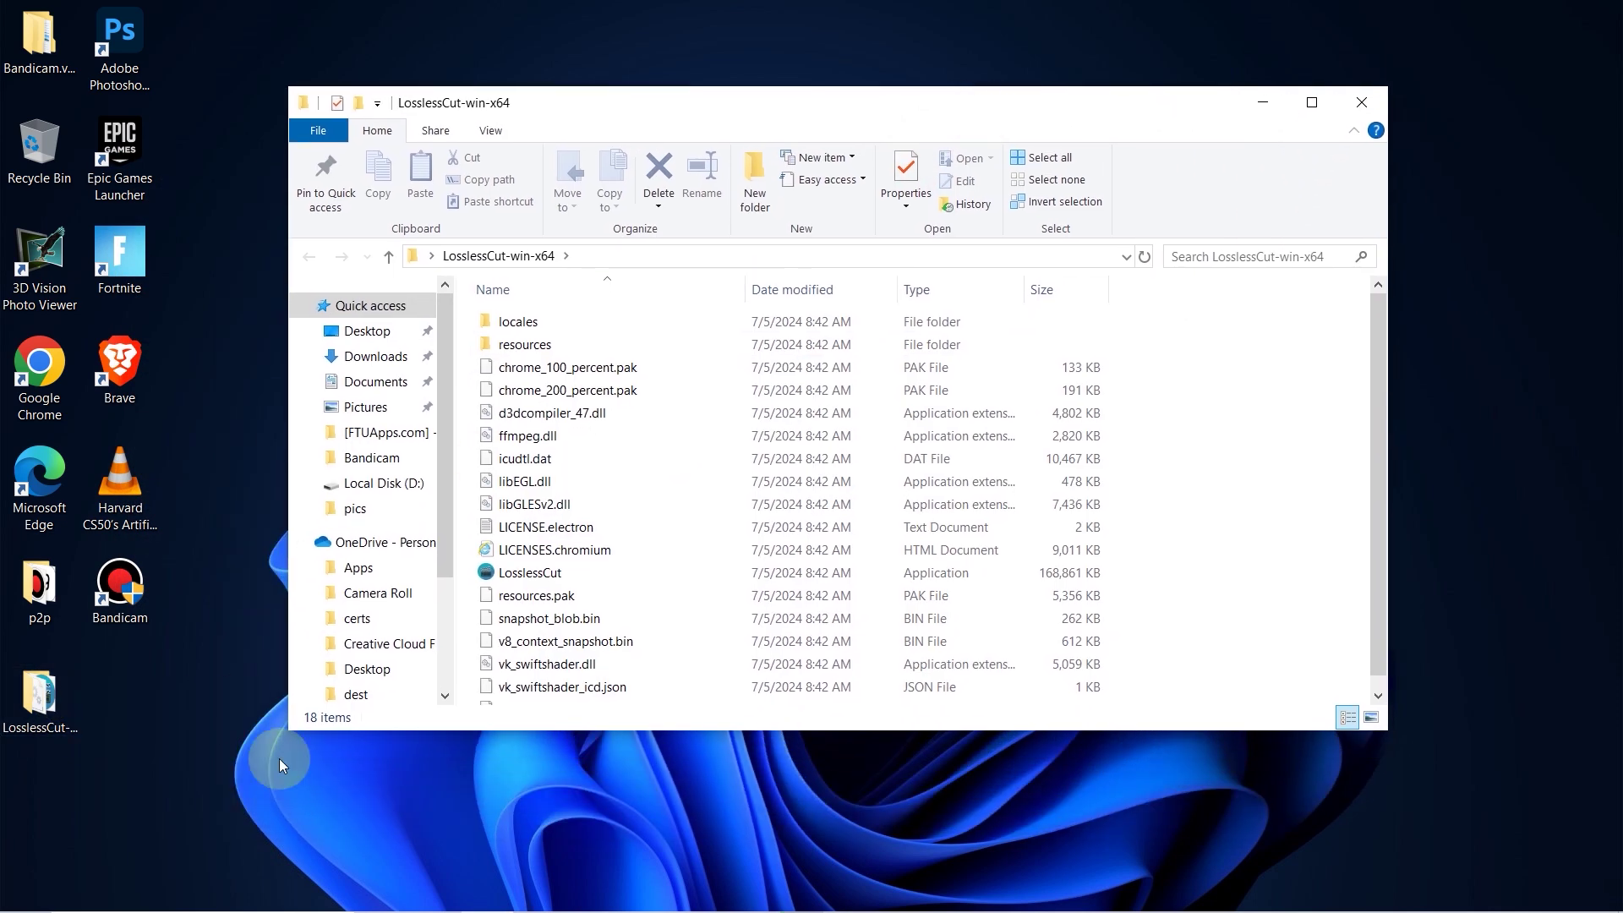
pyautogui.doubleClick(586, 575)
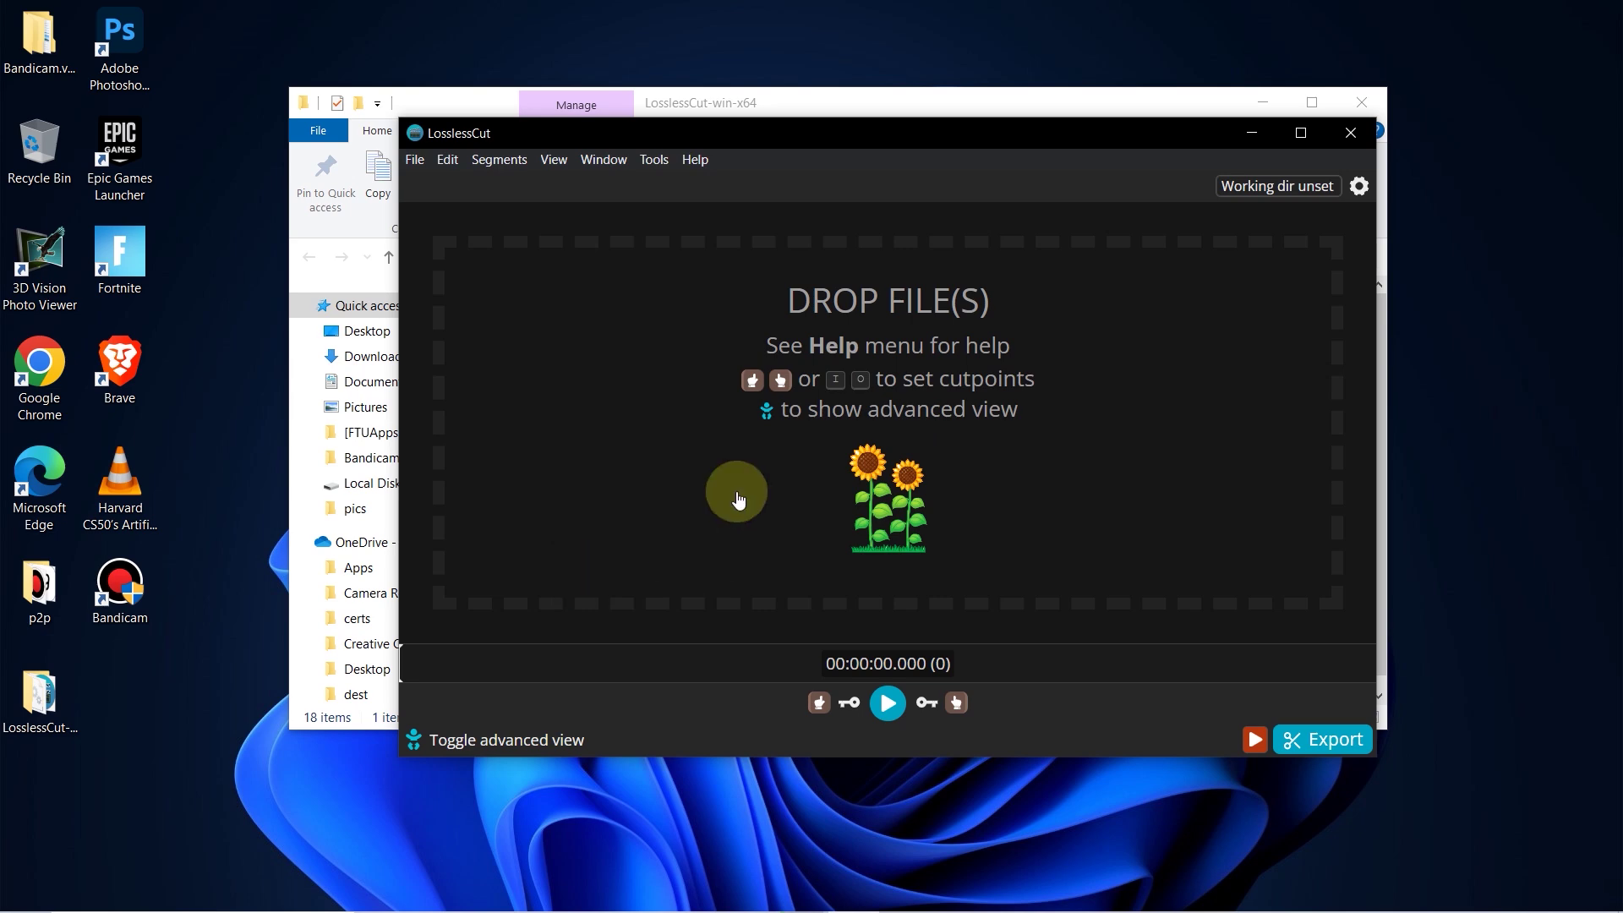
# Drag all three videos from the desktop videos folder into LosslessCut's batch list.
pyautogui.moveTo(1175, 141)
pyautogui.mouseDown()
pyautogui.moveTo(1049, 147)
pyautogui.moveTo(1044, 127)
pyautogui.mouseUp()
pyautogui.click(1263, 104)
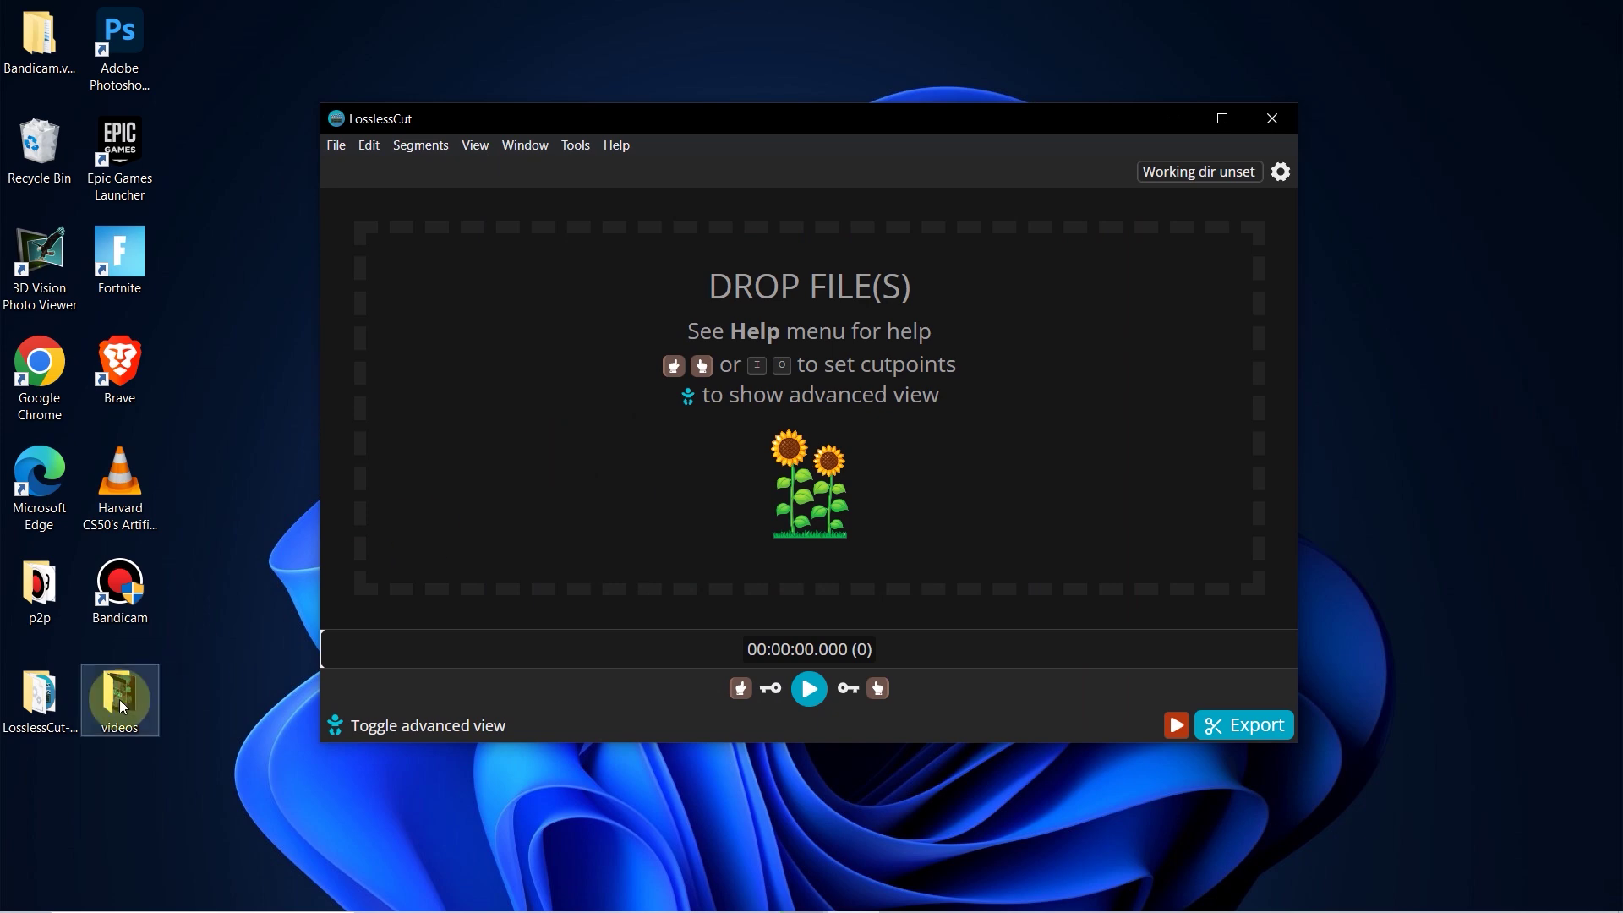
pyautogui.doubleClick(119, 695)
pyautogui.moveTo(1268, 157); pyautogui.dragTo(1573, 238)
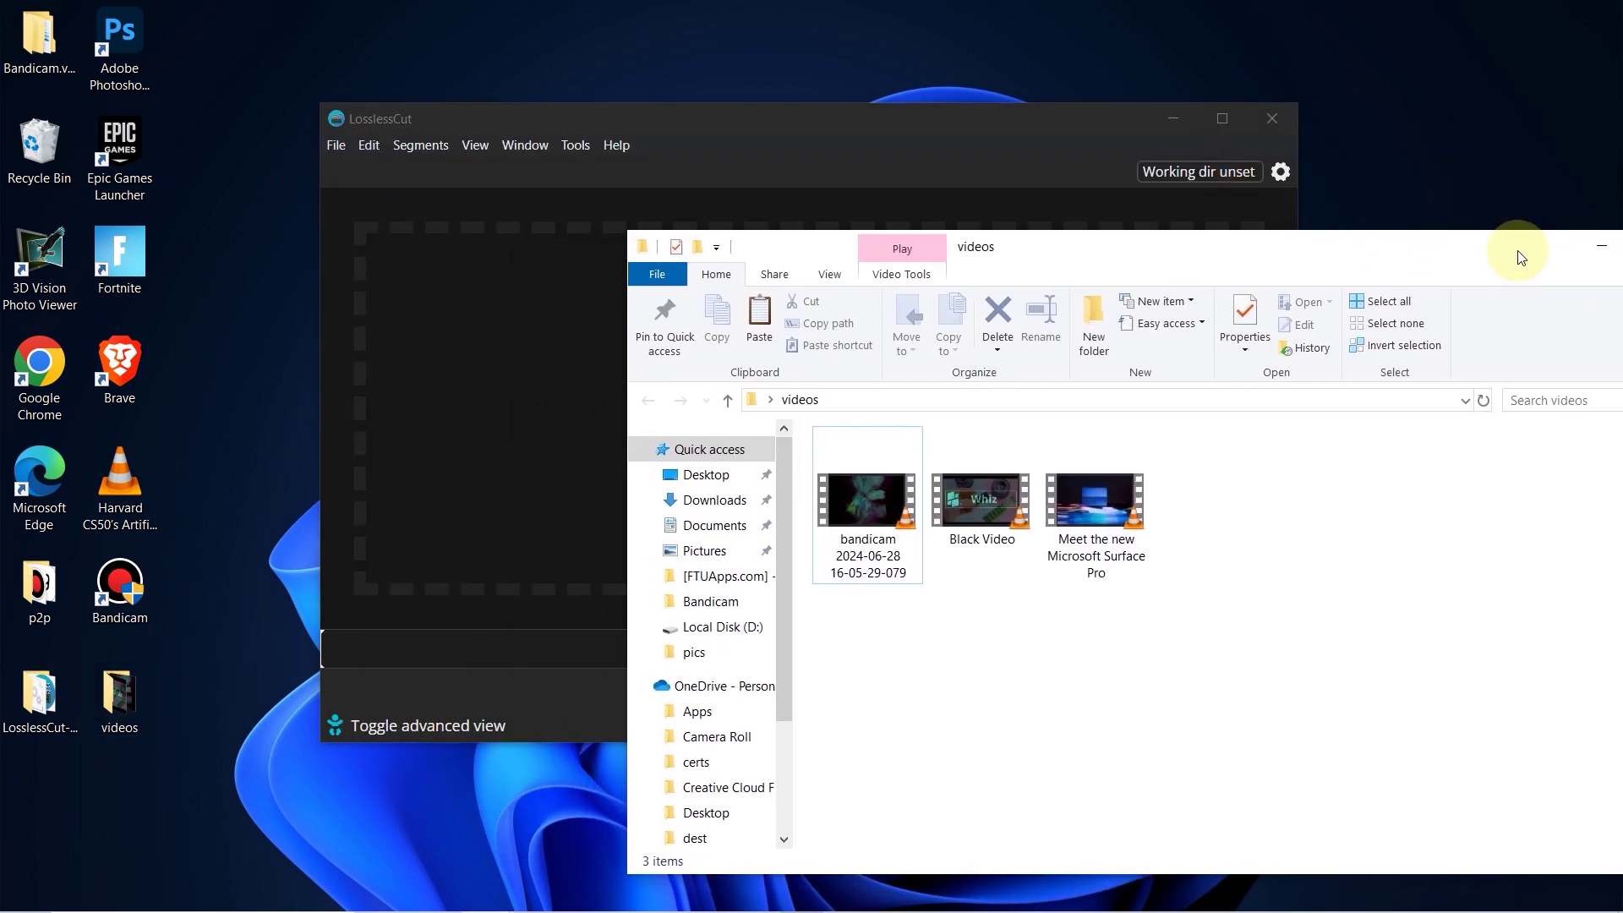
pyautogui.moveTo(1347, 602)
pyautogui.mouseDown()
pyautogui.moveTo(870, 453)
pyautogui.moveTo(888, 446)
pyautogui.mouseUp()
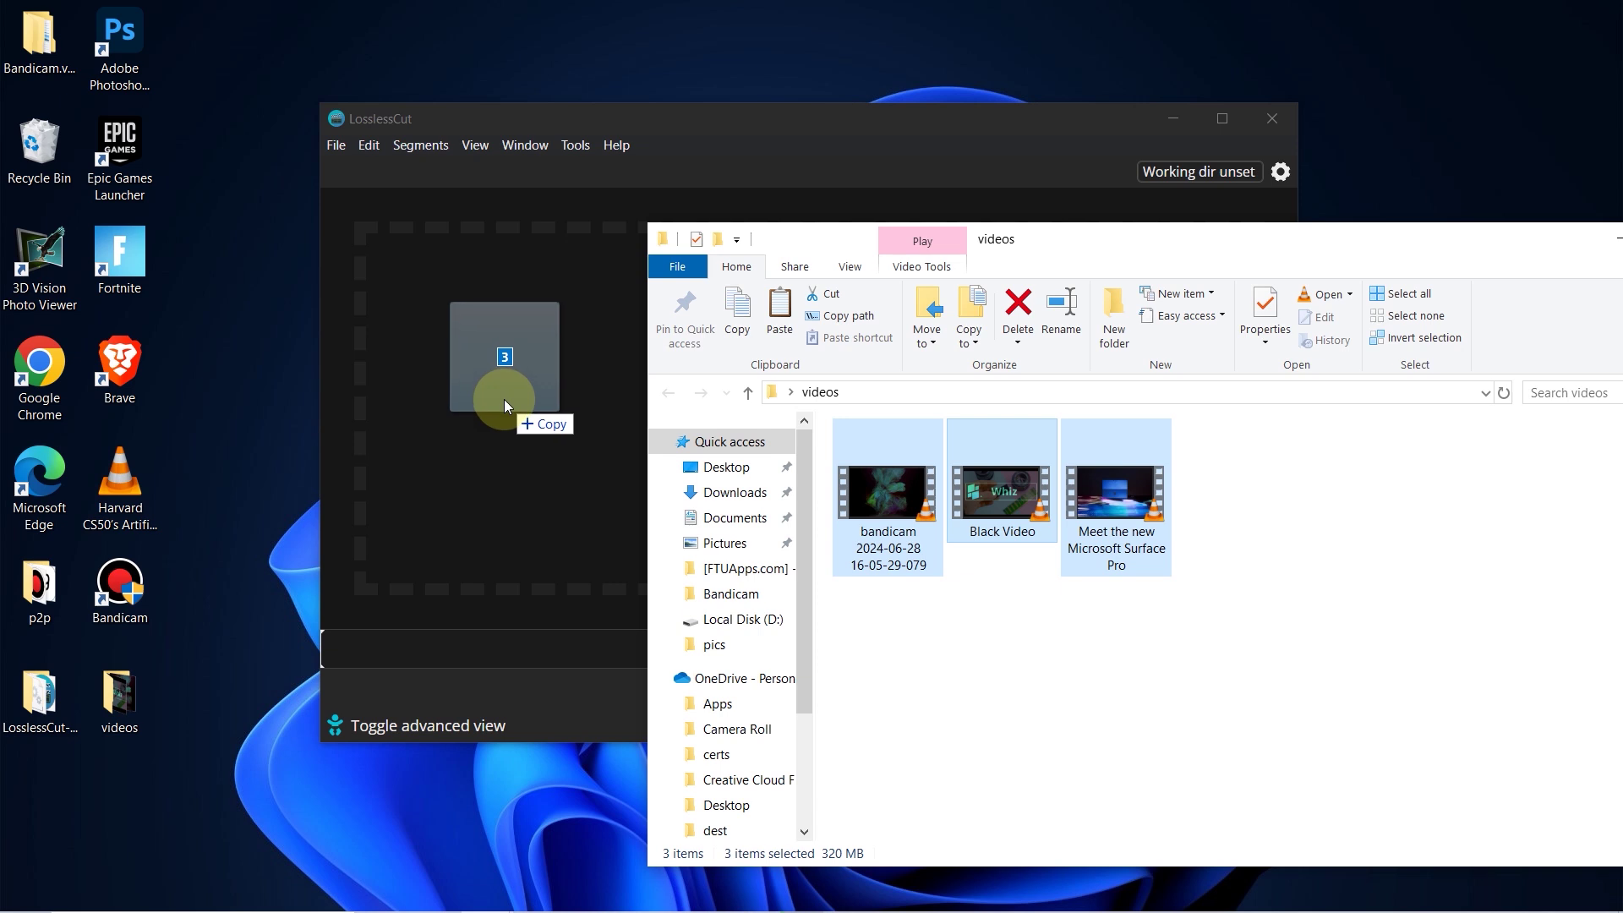
pyautogui.moveTo(993, 448); pyautogui.dragTo(503, 400)
pyautogui.click(397, 236)
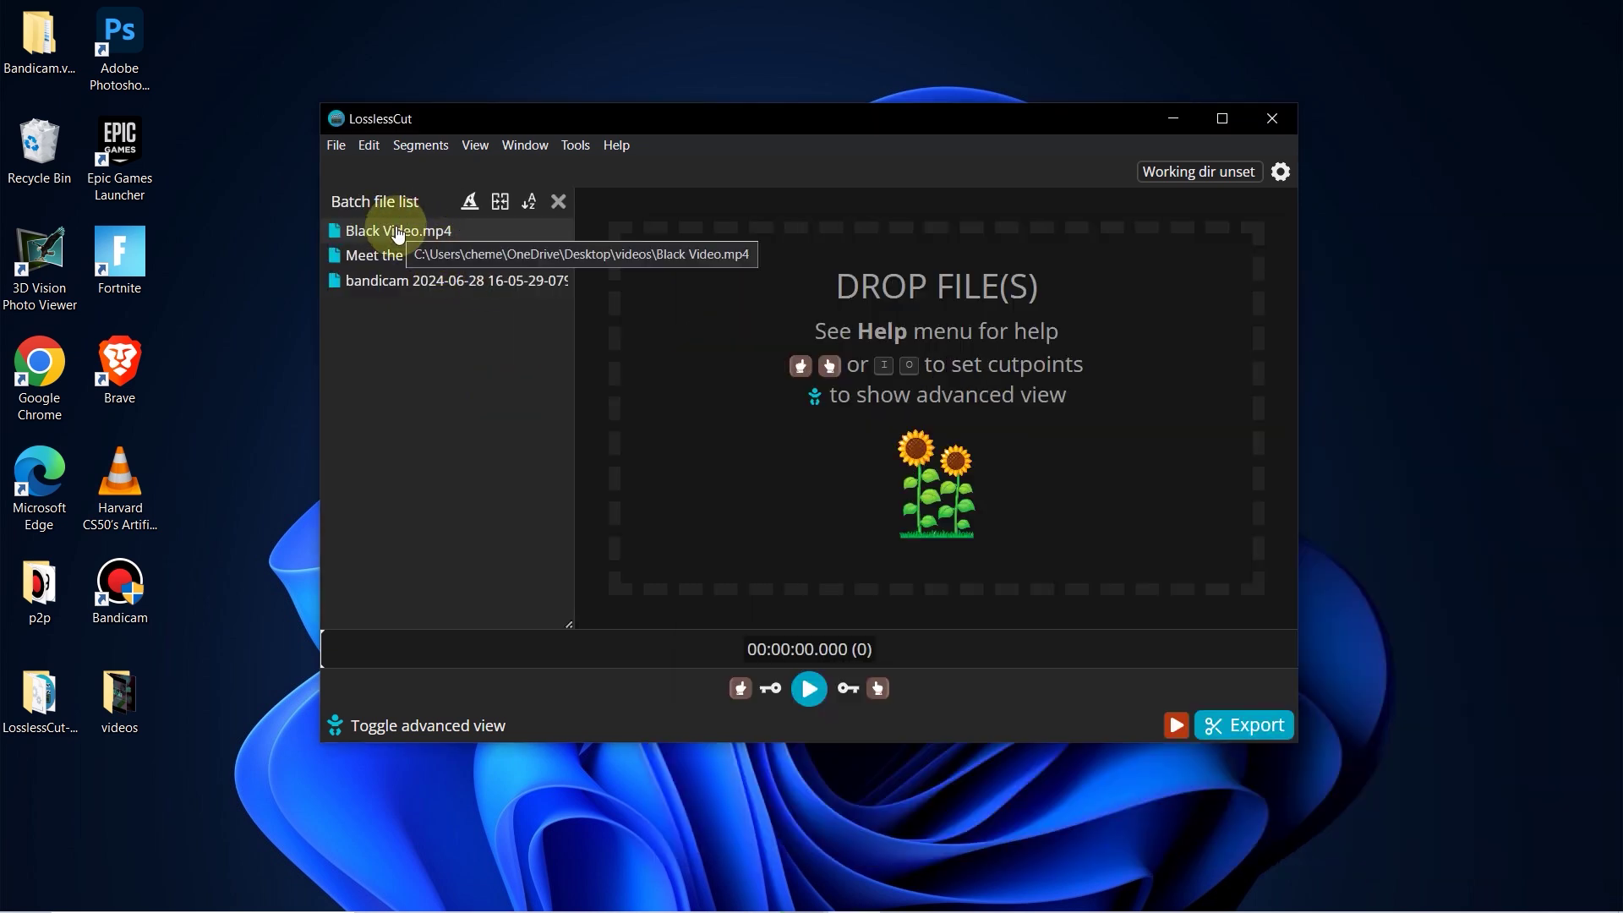
# Reorder the batch list: bandicam recording first, Black Video second, Surface Pro clip last.
pyautogui.moveTo(398, 237); pyautogui.dragTo(417, 291)
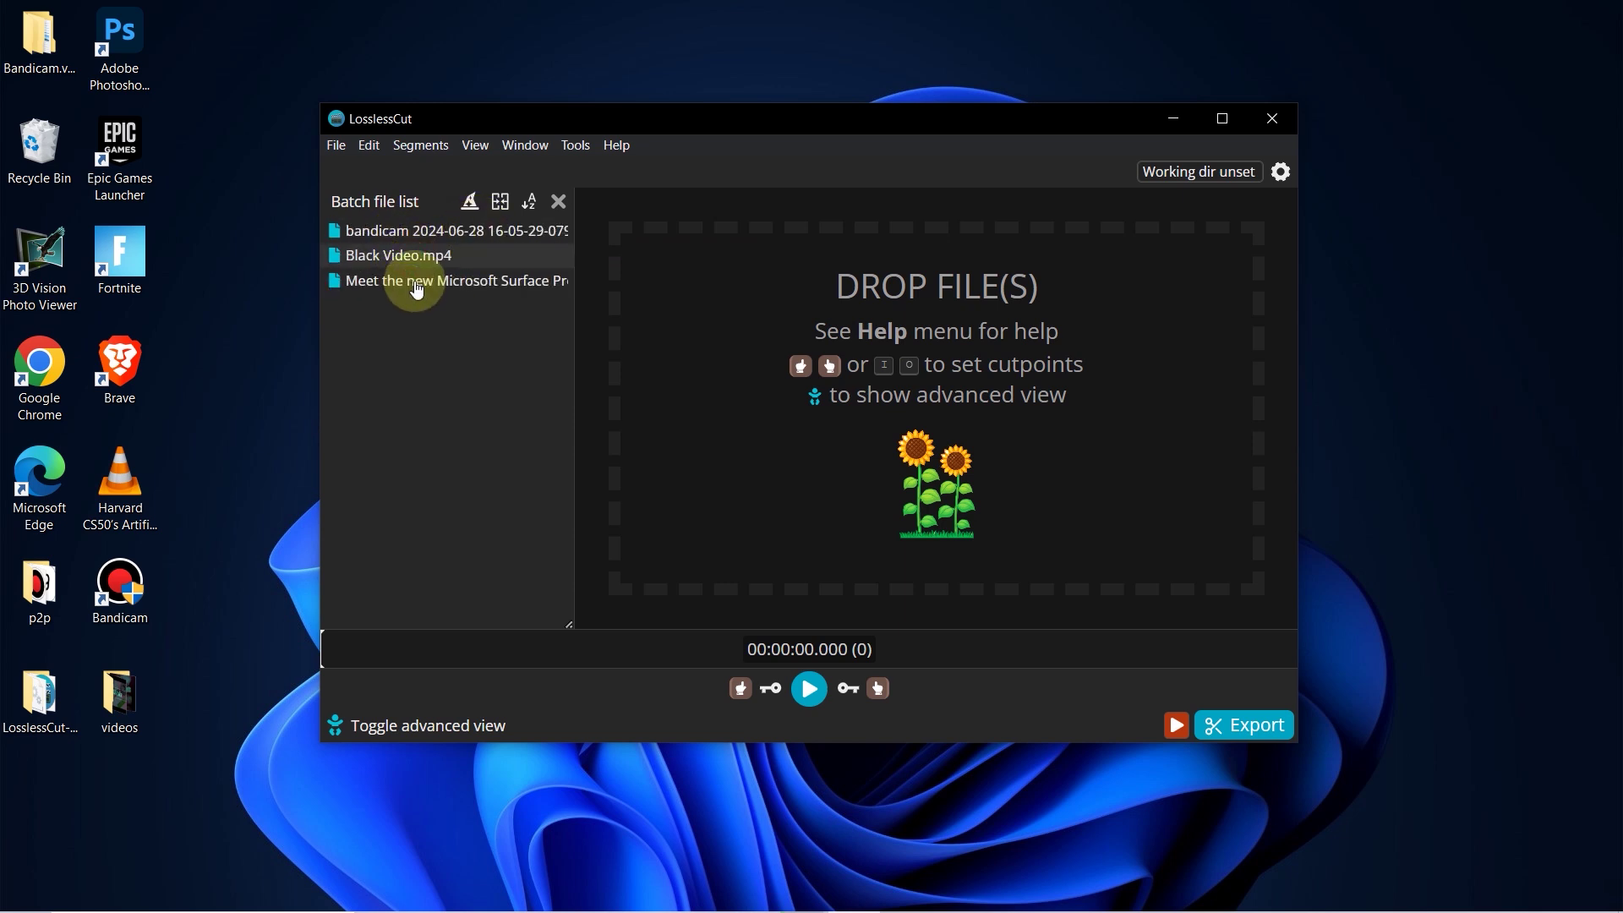
pyautogui.moveTo(453, 231); pyautogui.dragTo(425, 259)
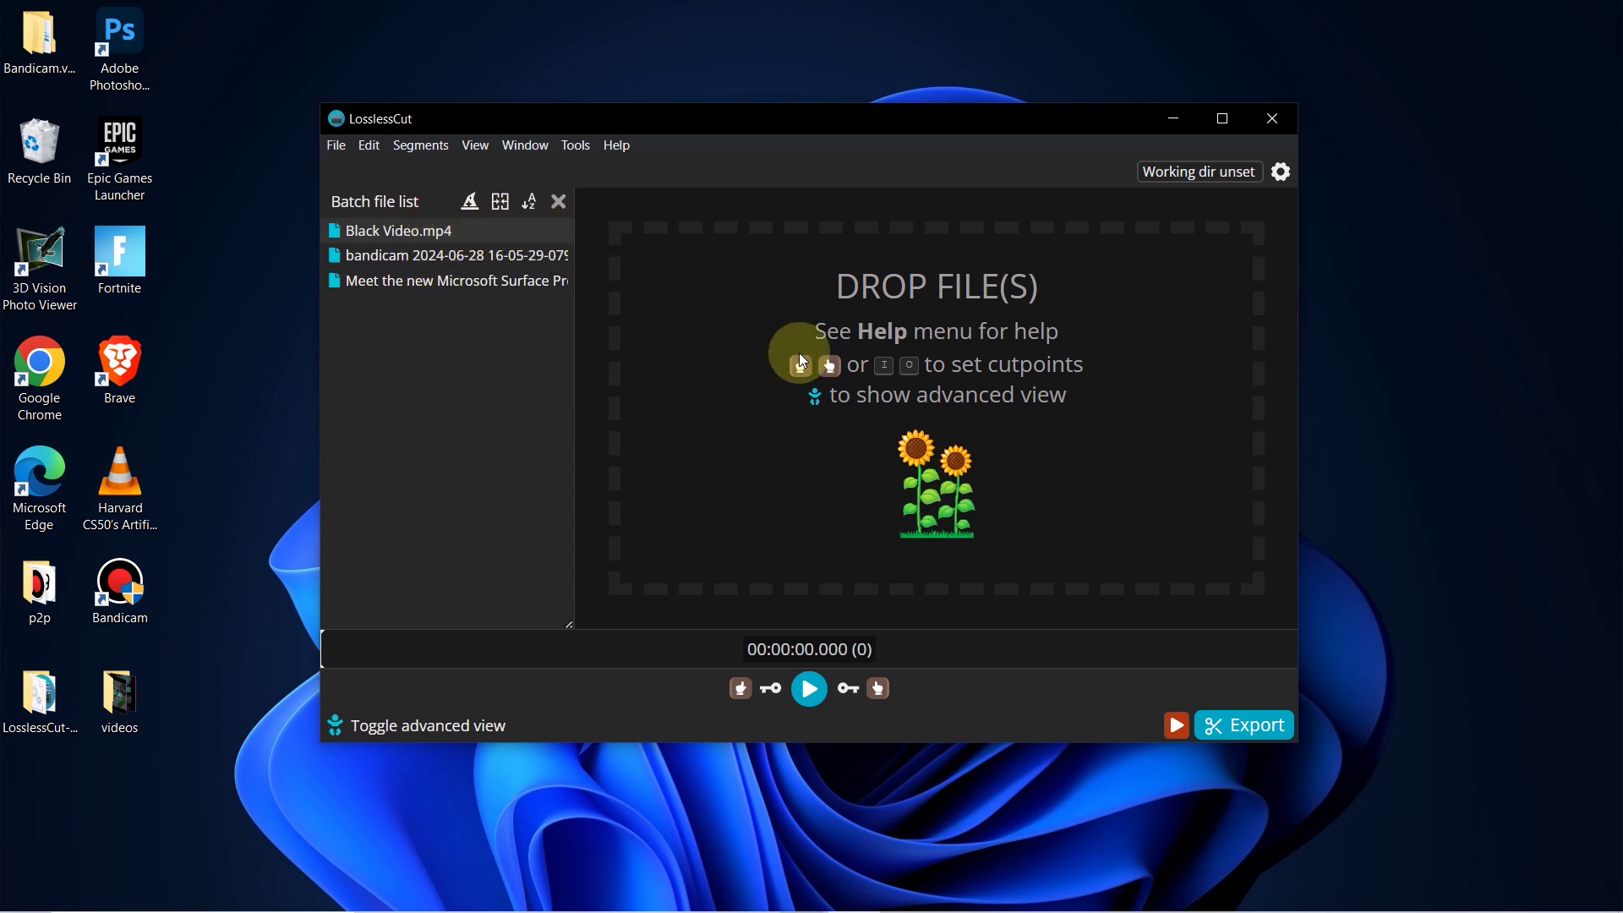
pyautogui.moveTo(385, 230); pyautogui.dragTo(395, 255)
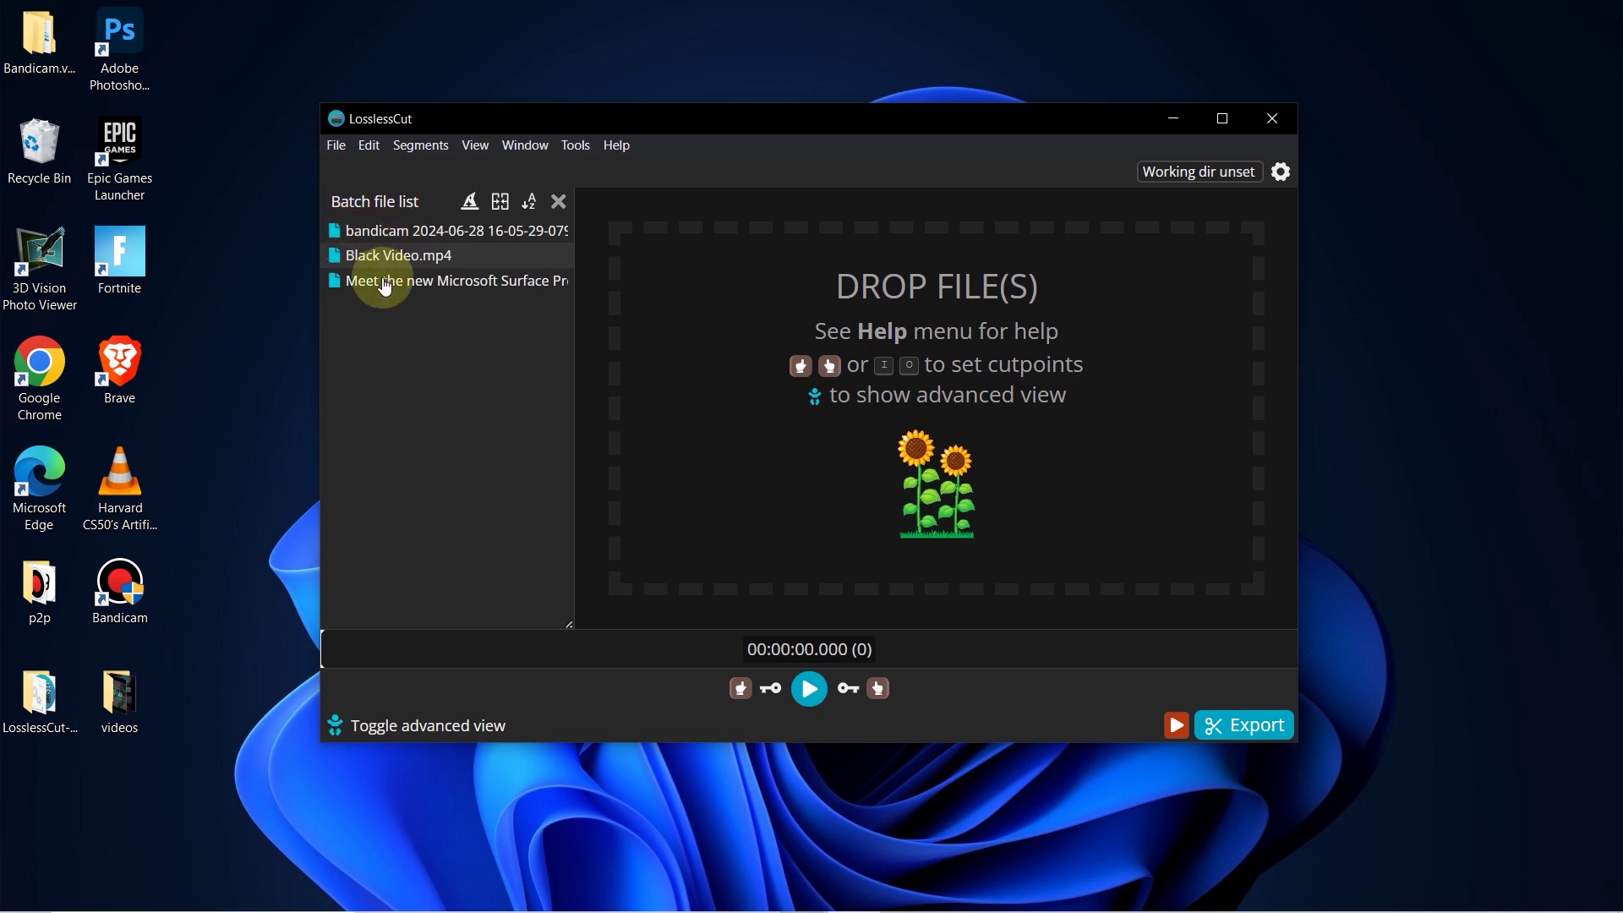
pyautogui.click(499, 204)
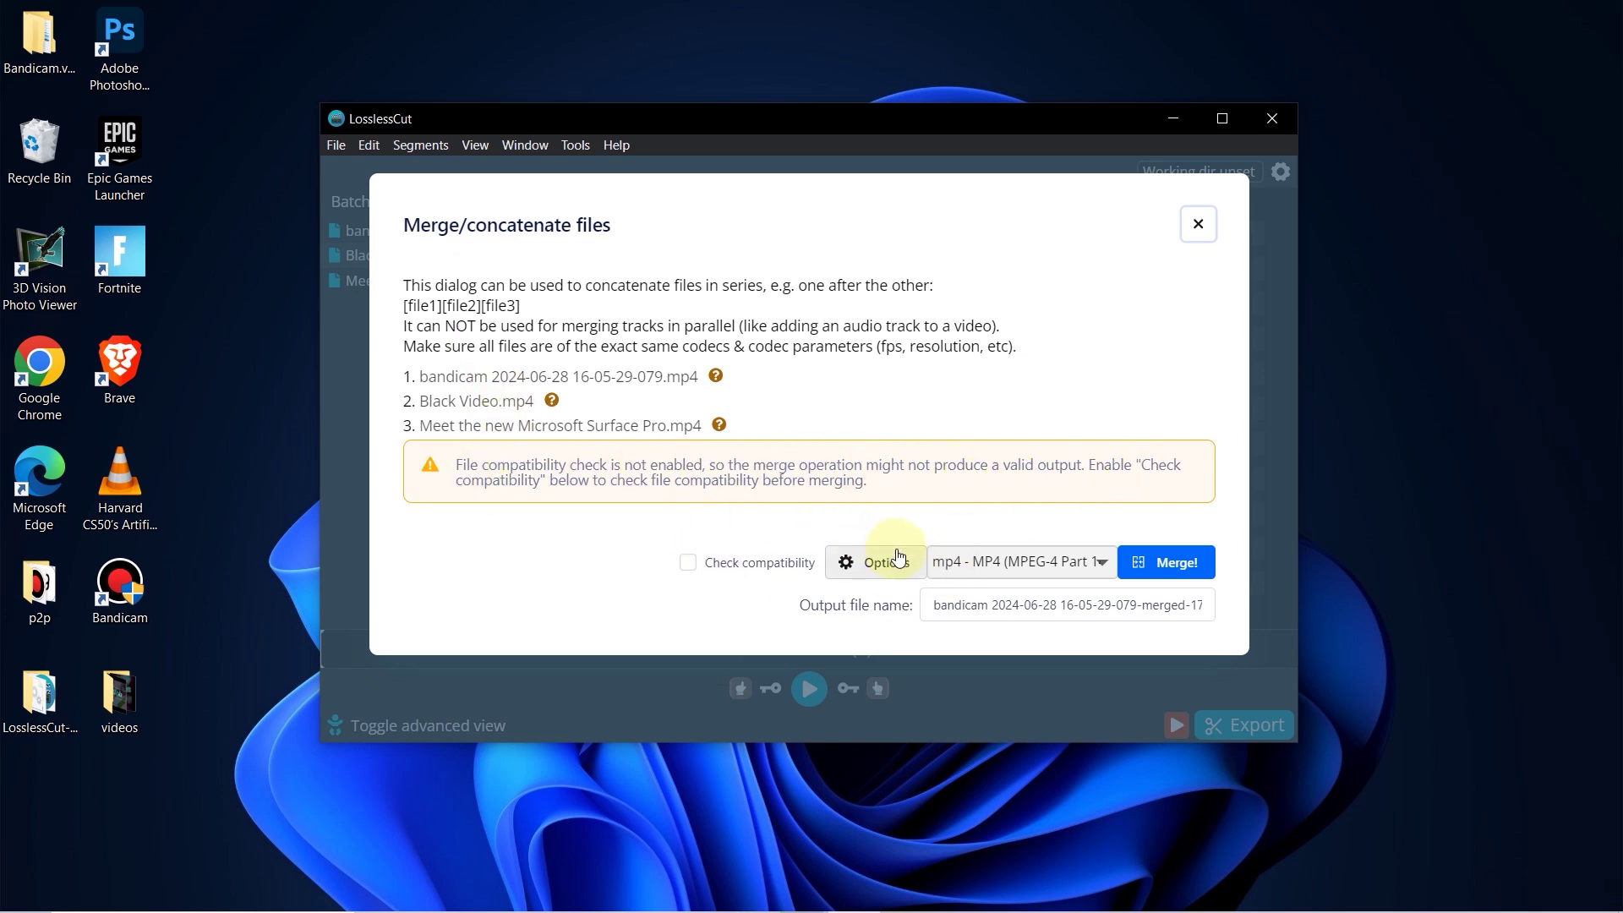
# Enable Check compatibility and merge the three batch files into one MP4.
pyautogui.click(689, 562)
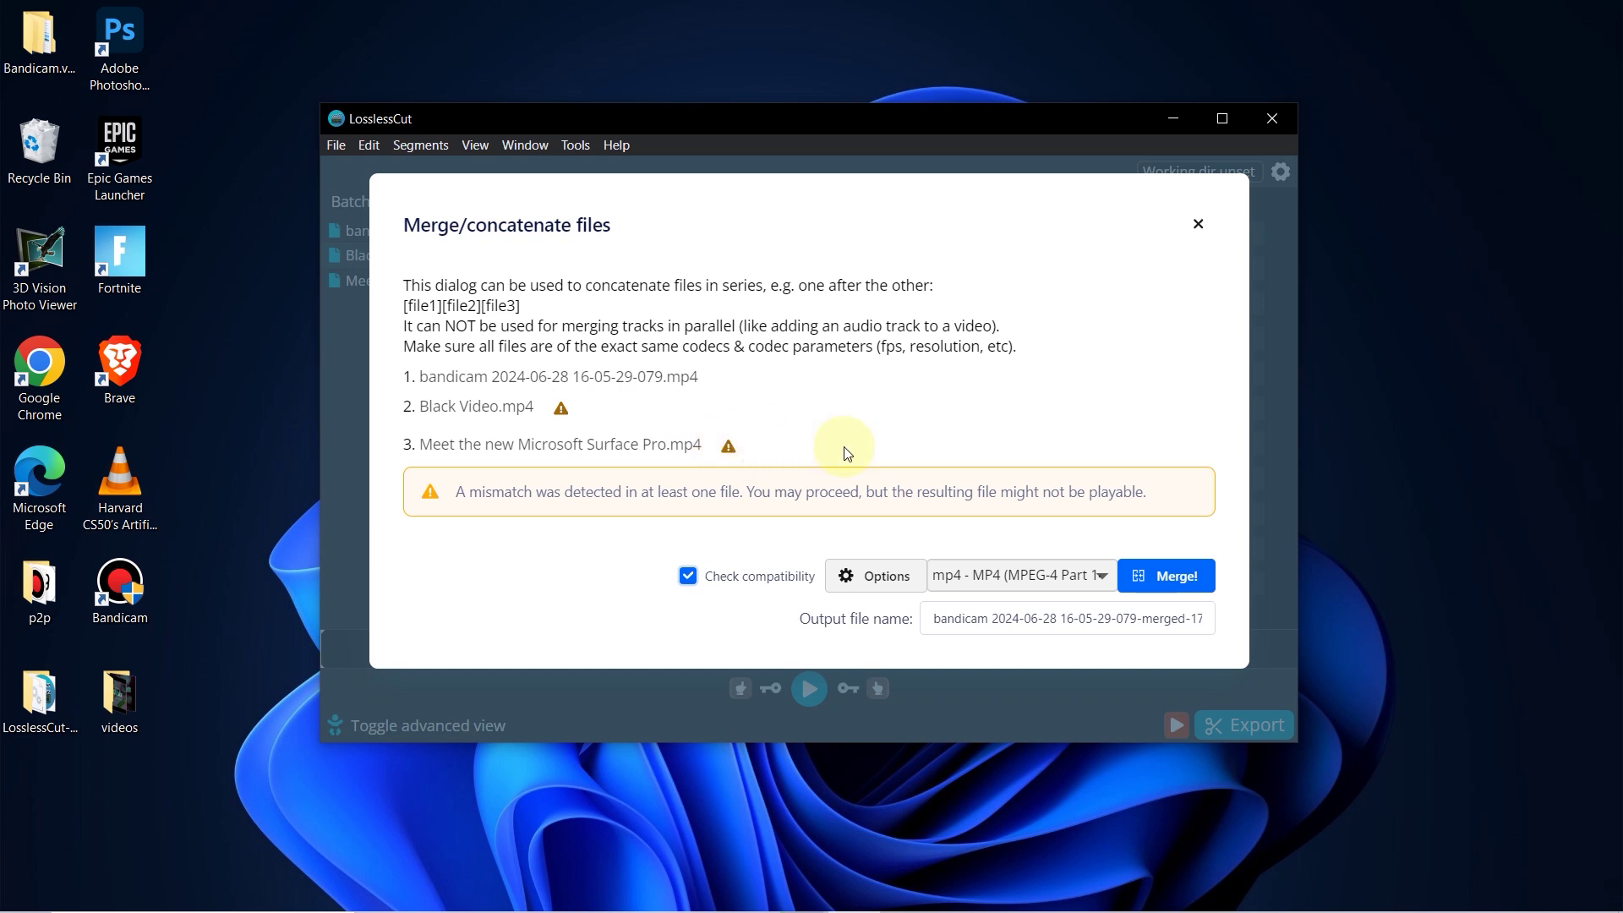
pyautogui.click(1174, 579)
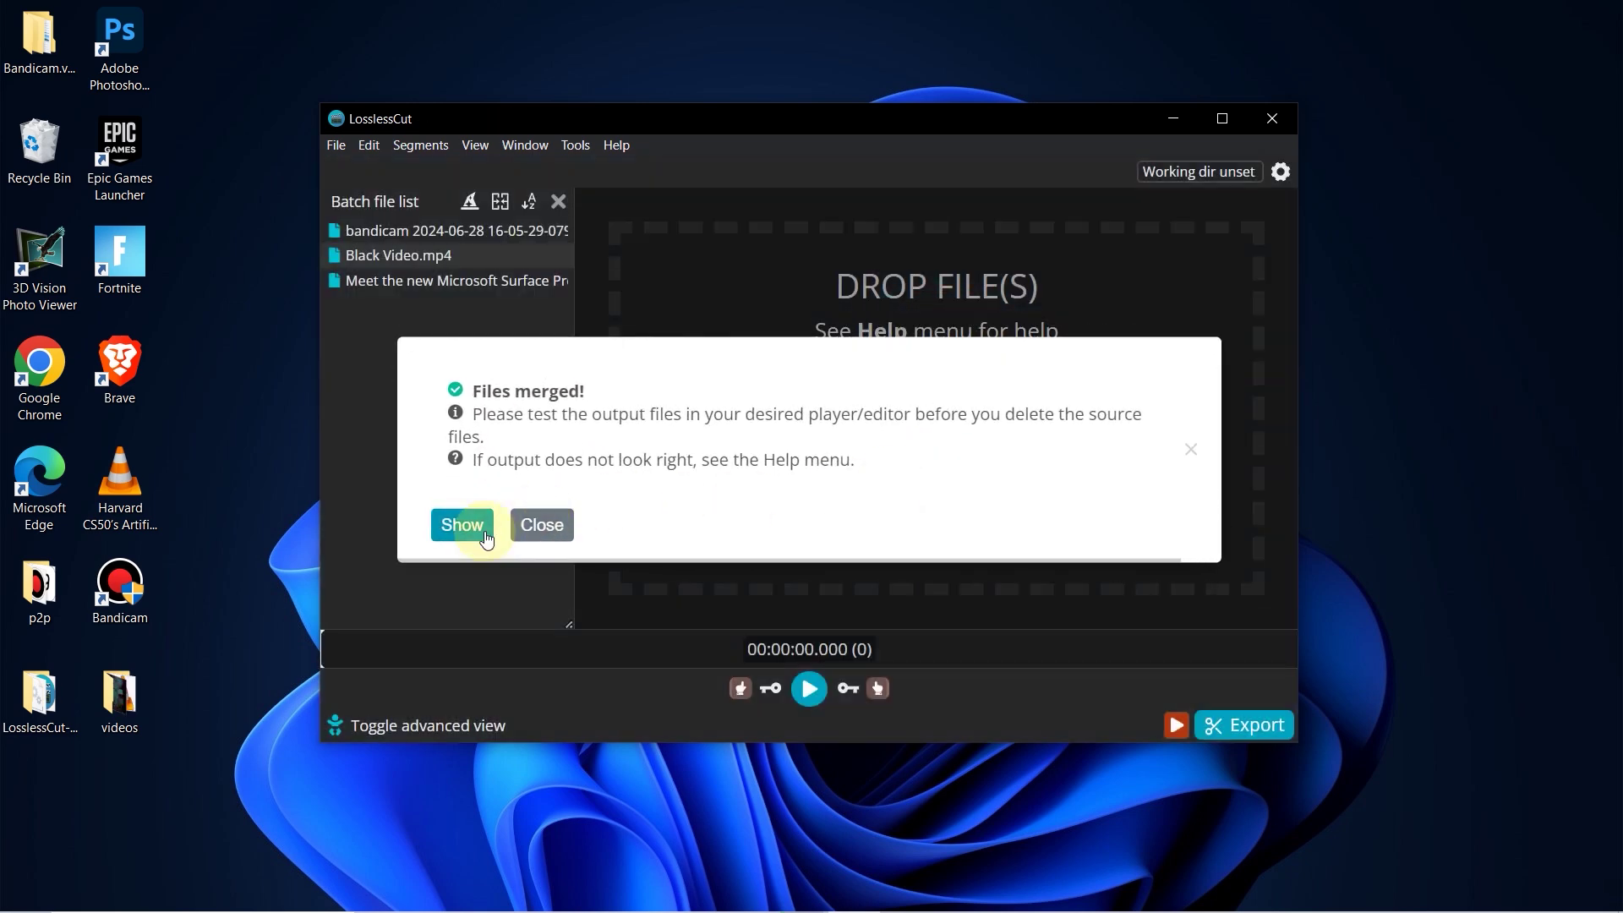
# Dismiss the Files merged notice and play the merged bandicam MP4 from the videos folder.
pyautogui.click(545, 530)
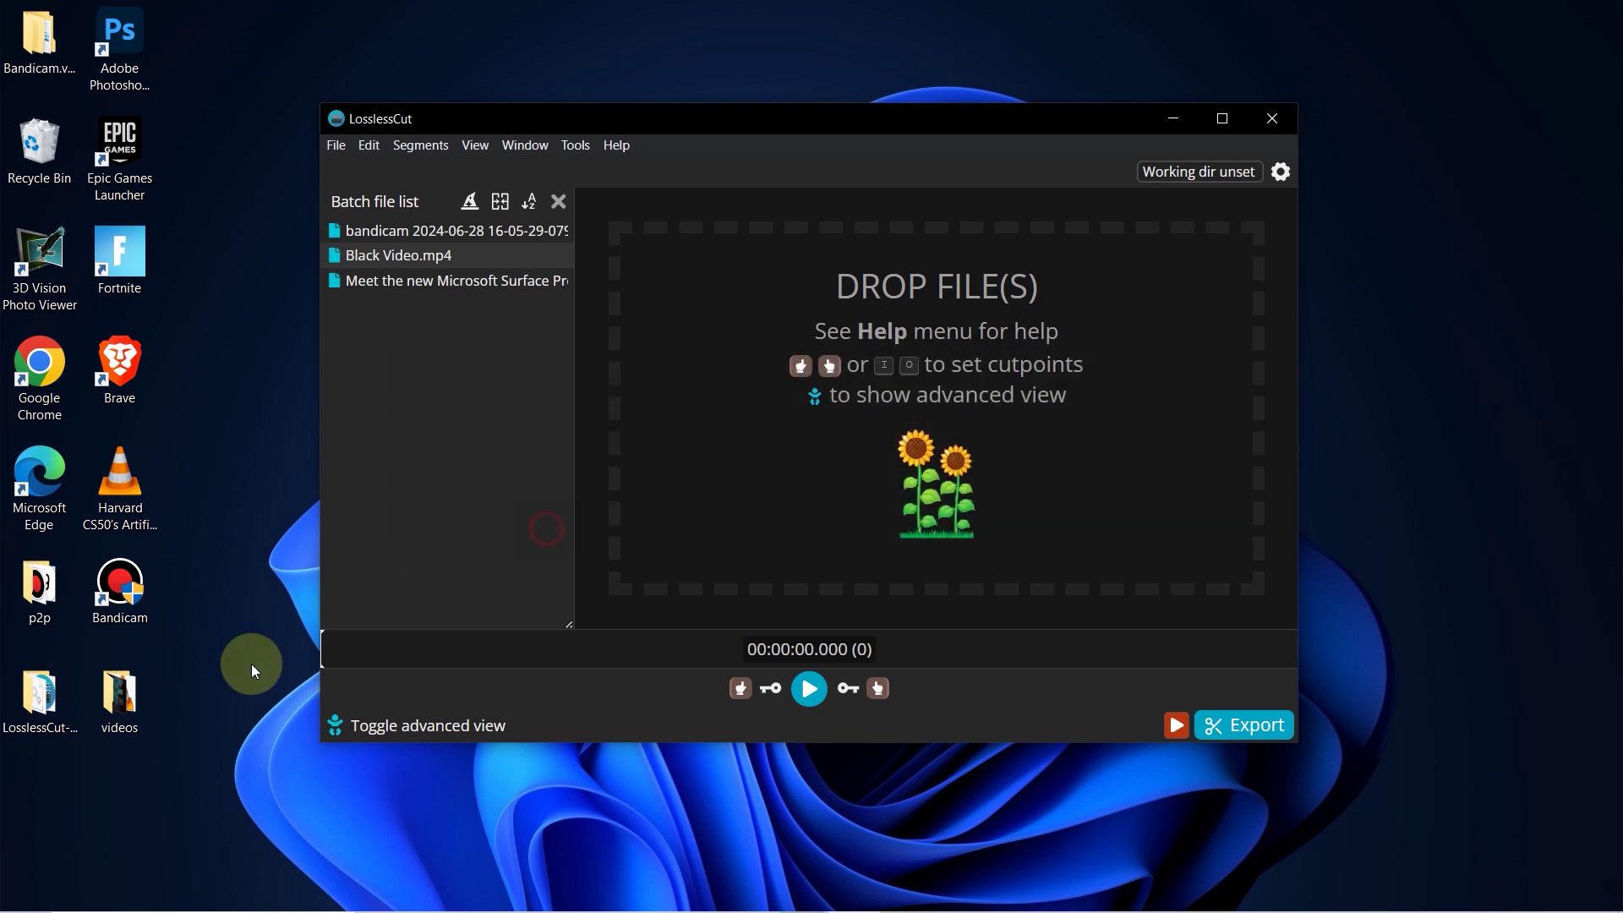
pyautogui.doubleClick(149, 698)
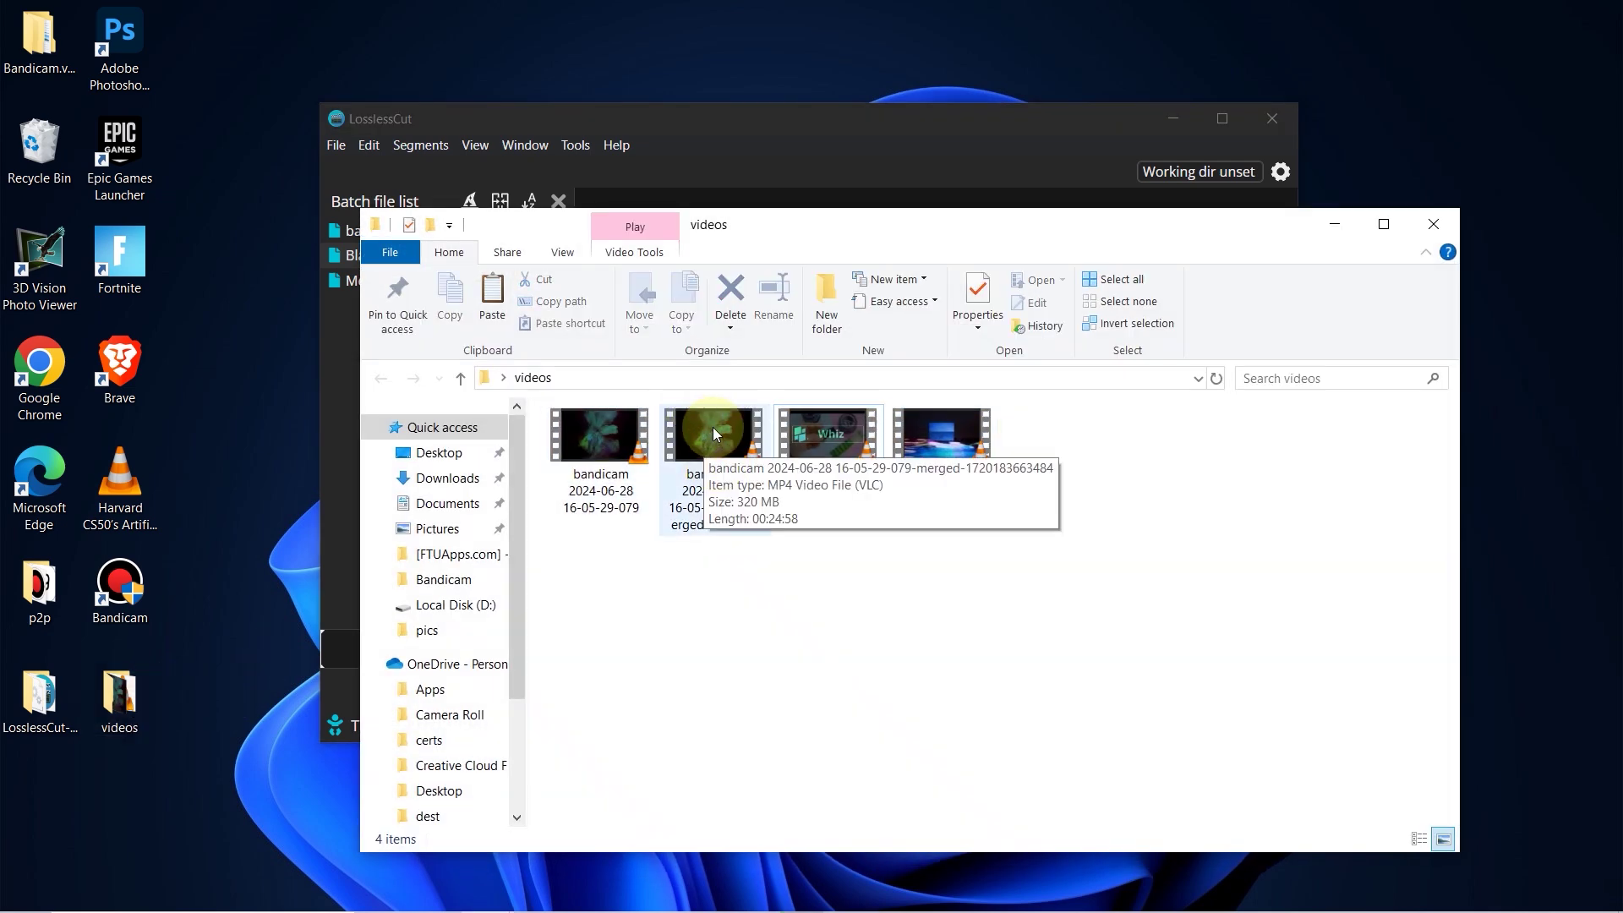
pyautogui.doubleClick(714, 434)
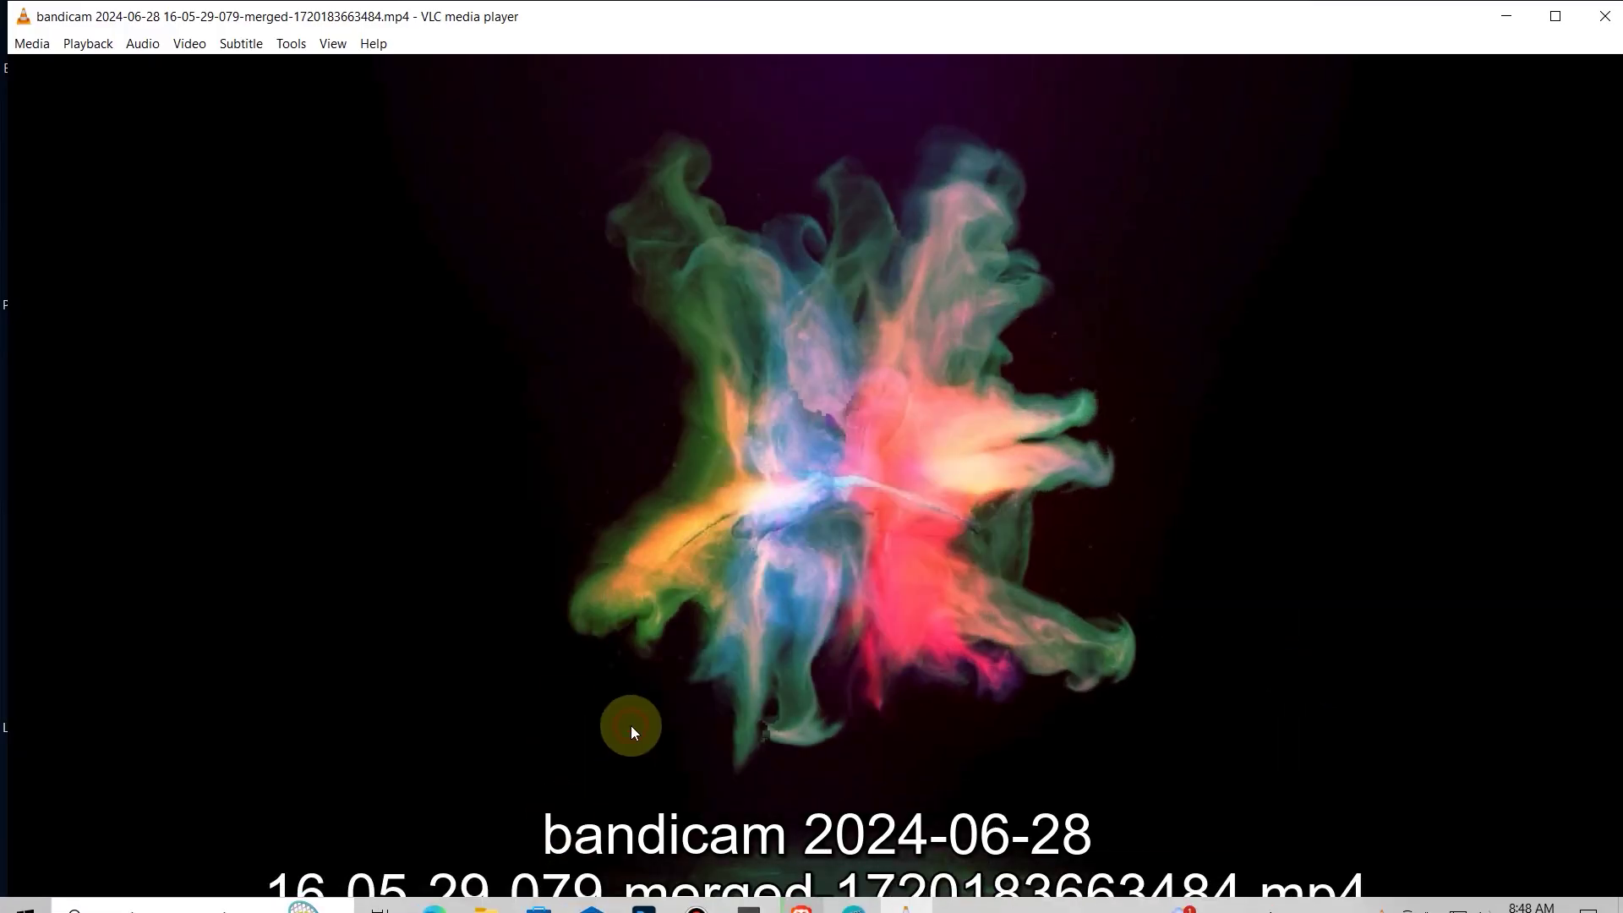
# Play the merged video fullscreen, seeking to 01:08, 03:28, 06:13, then about 22:21.
pyautogui.doubleClick(464, 730)
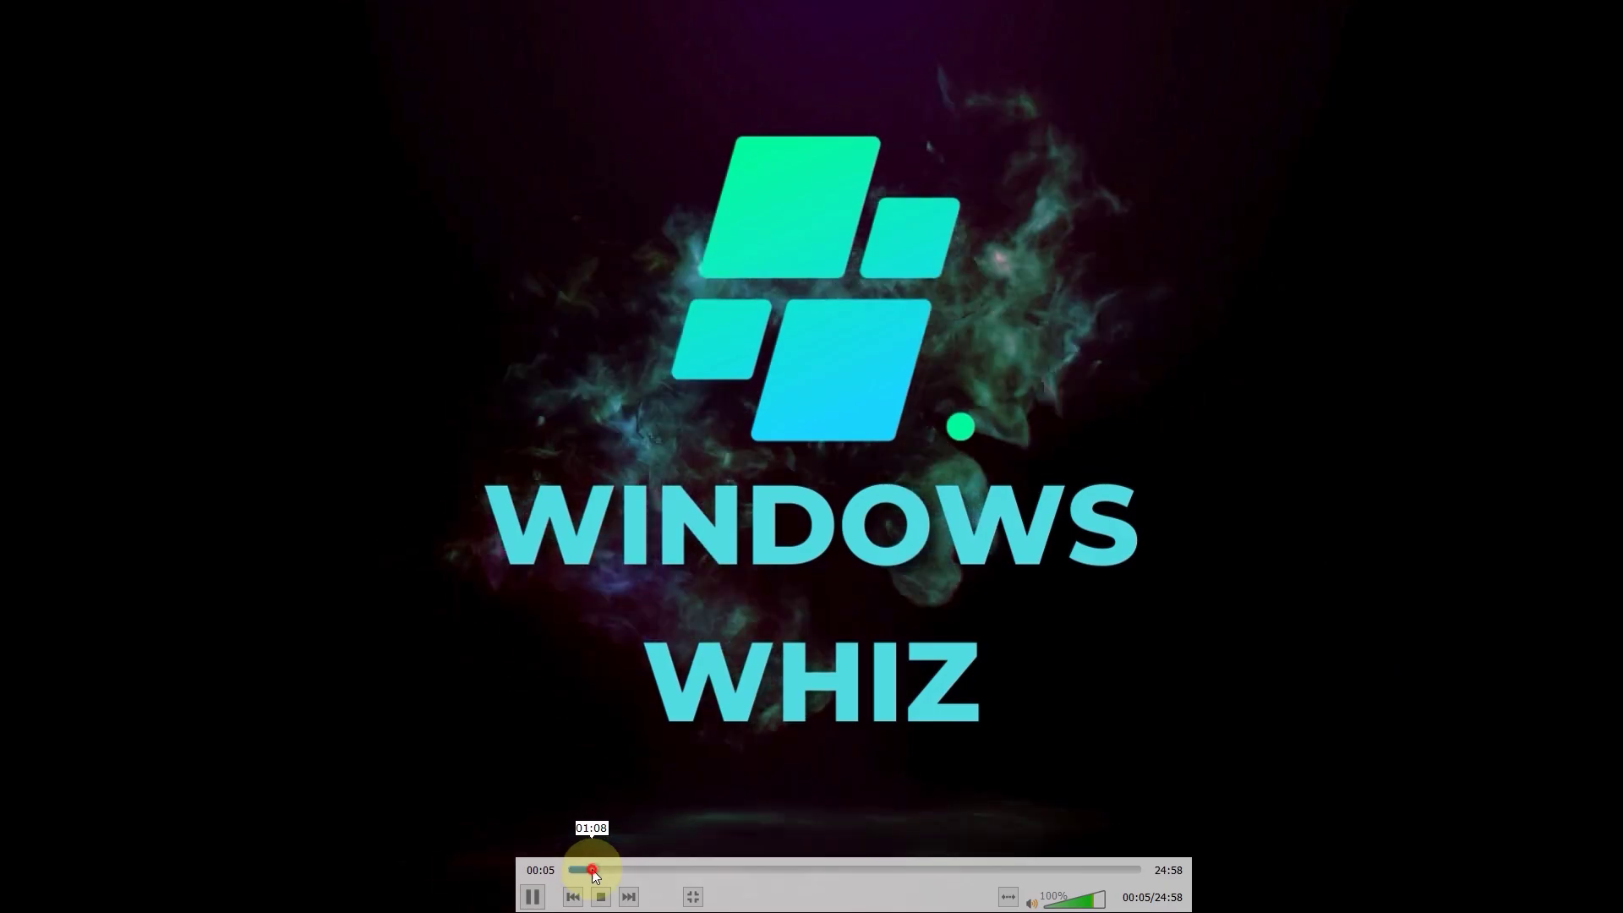
pyautogui.click(592, 870)
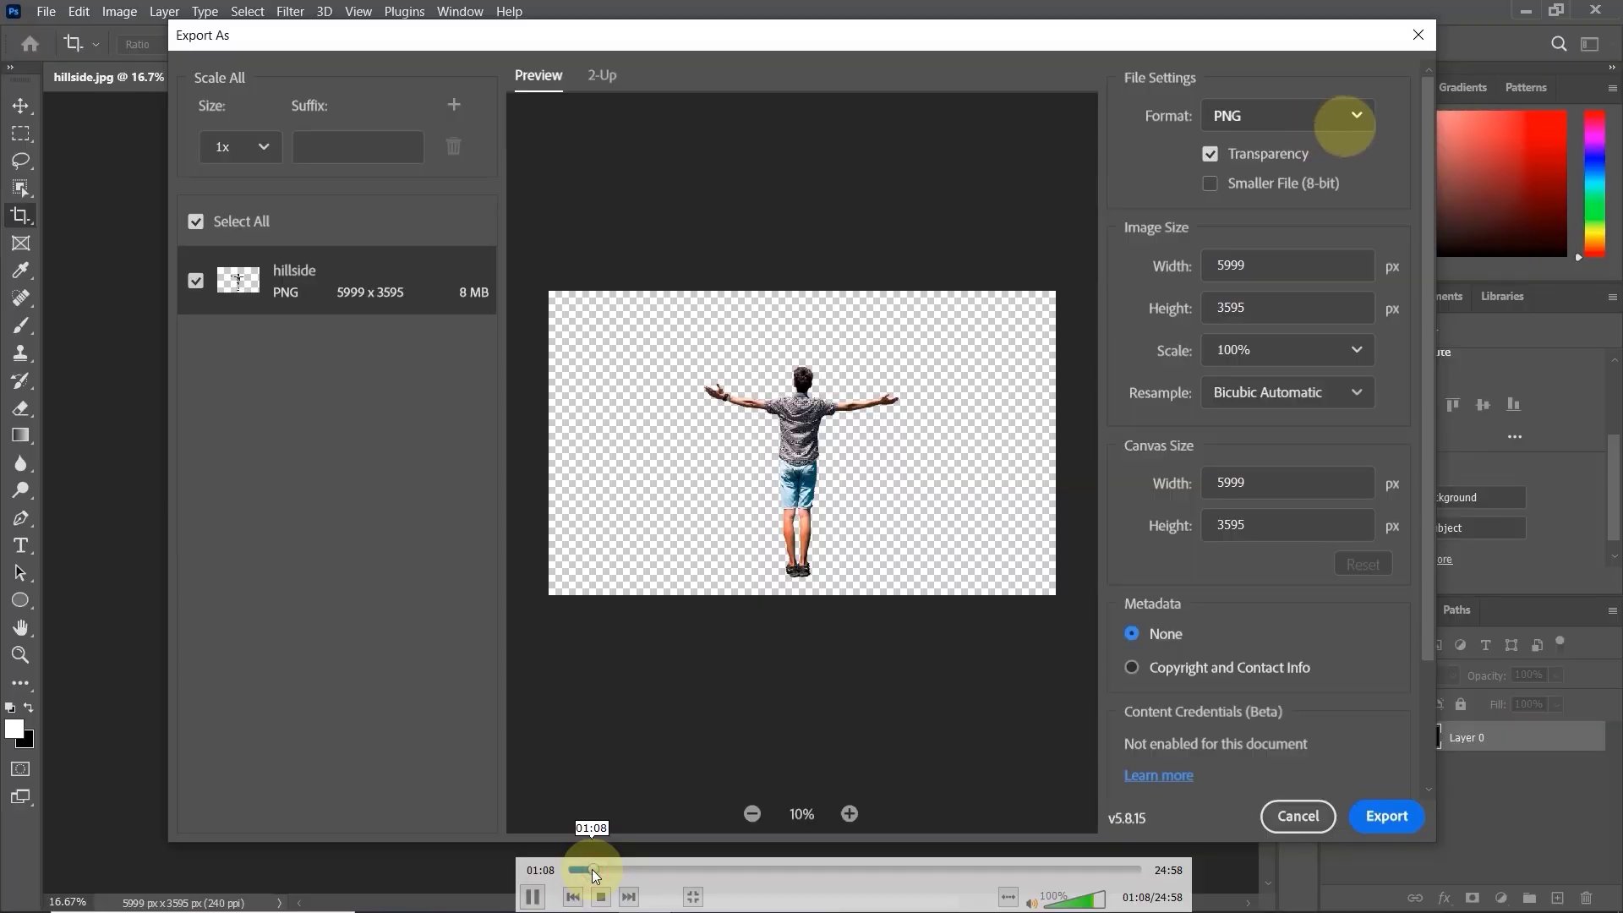
pyautogui.click(647, 871)
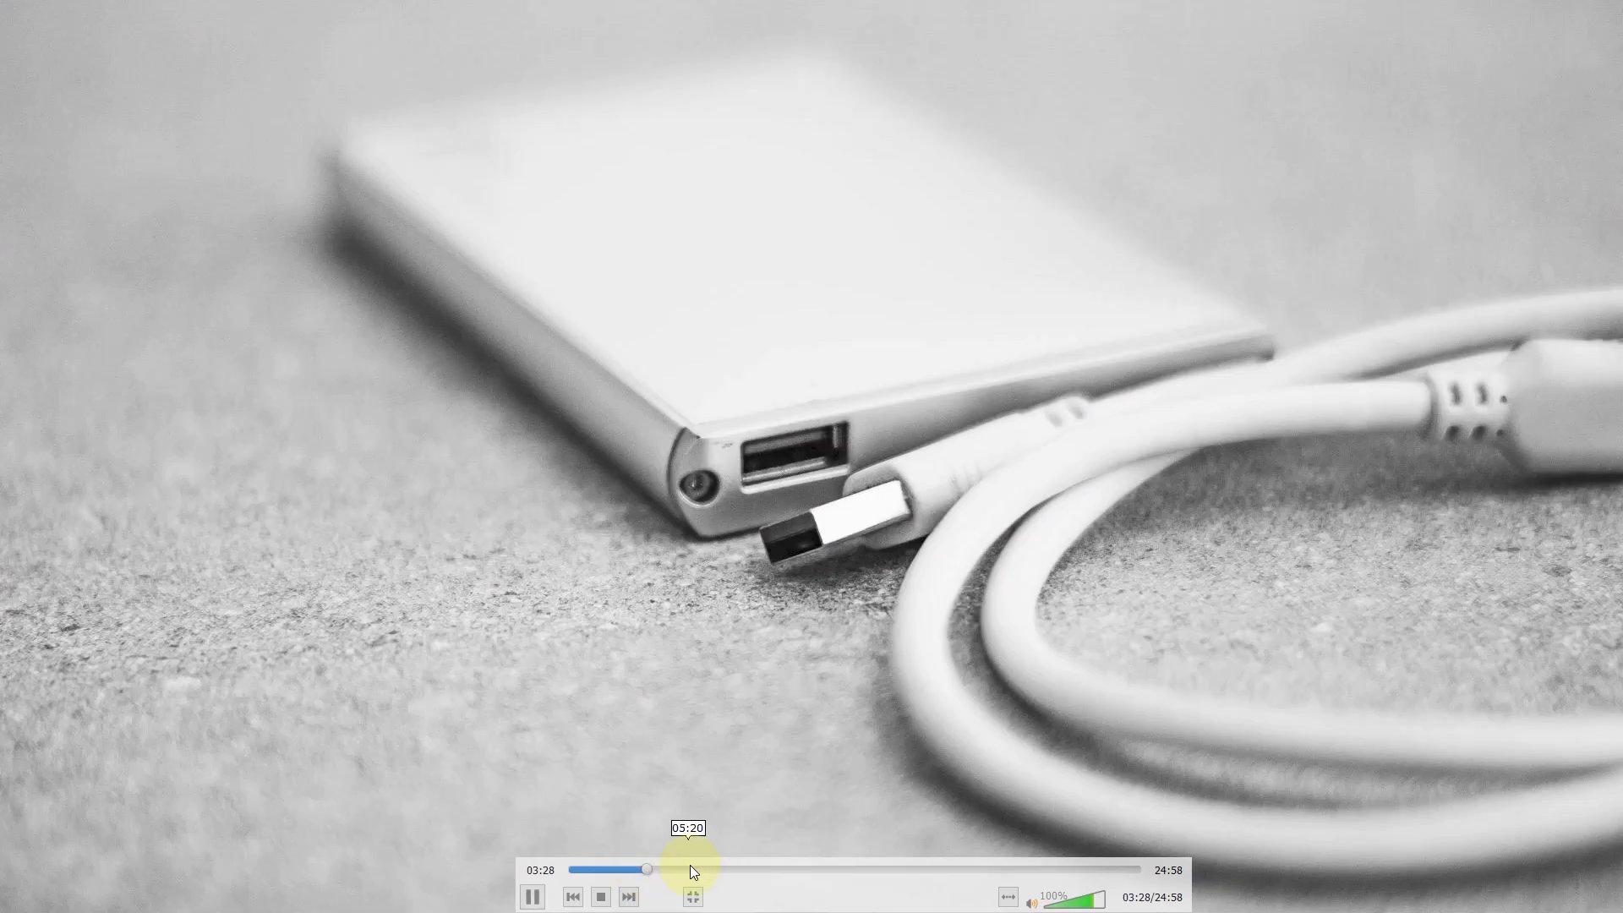
pyautogui.click(710, 870)
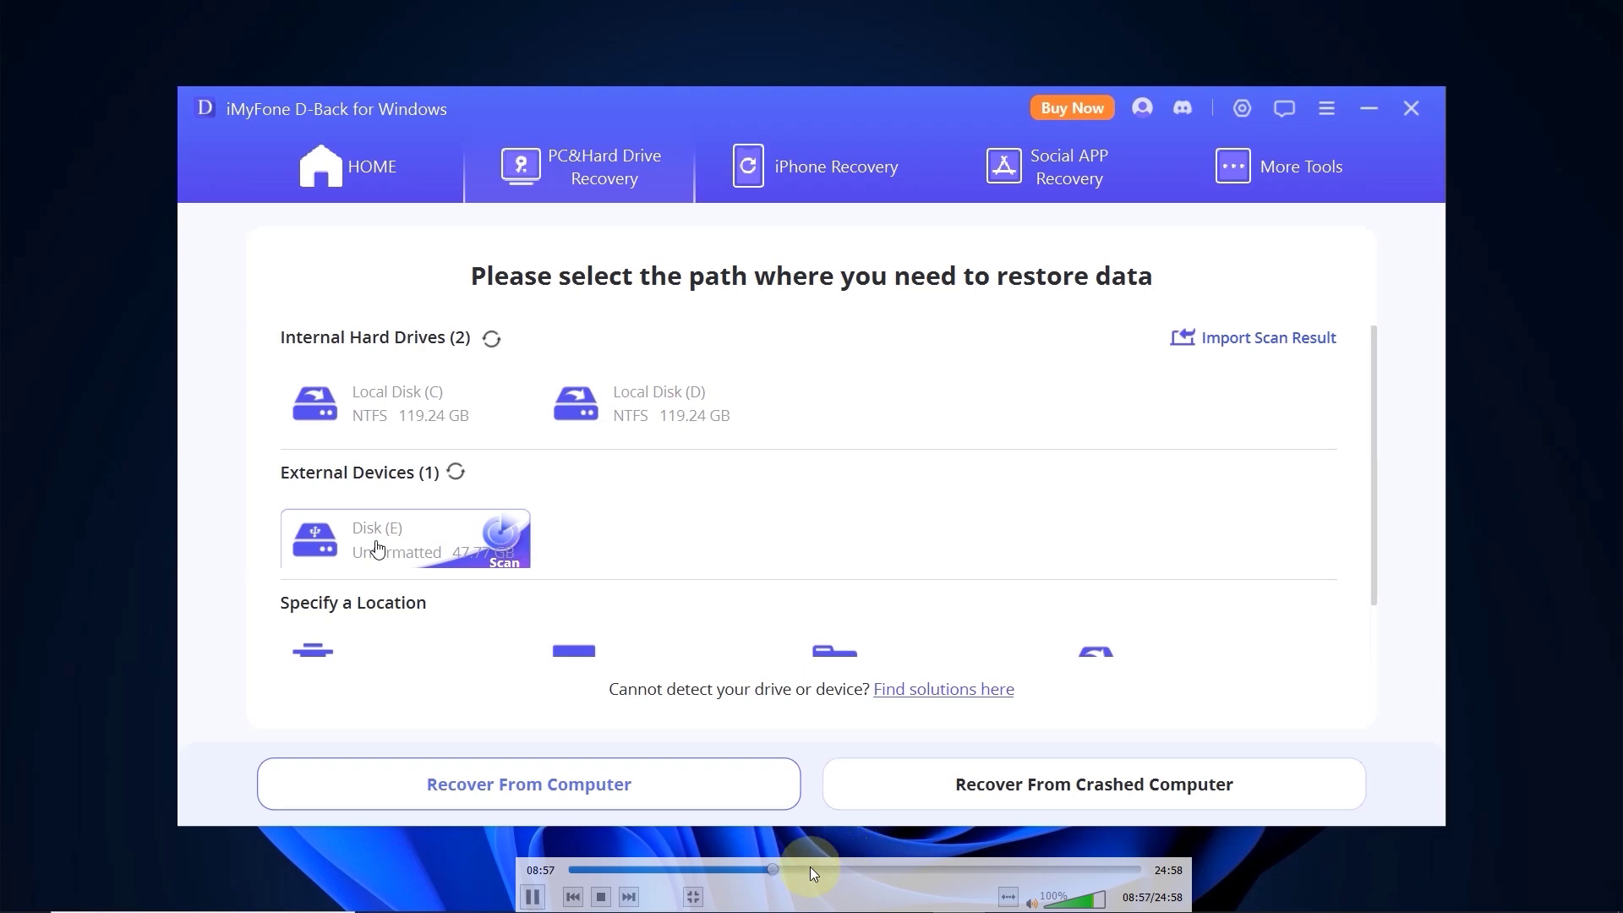
pyautogui.moveTo(875, 870); pyautogui.dragTo(1082, 871)
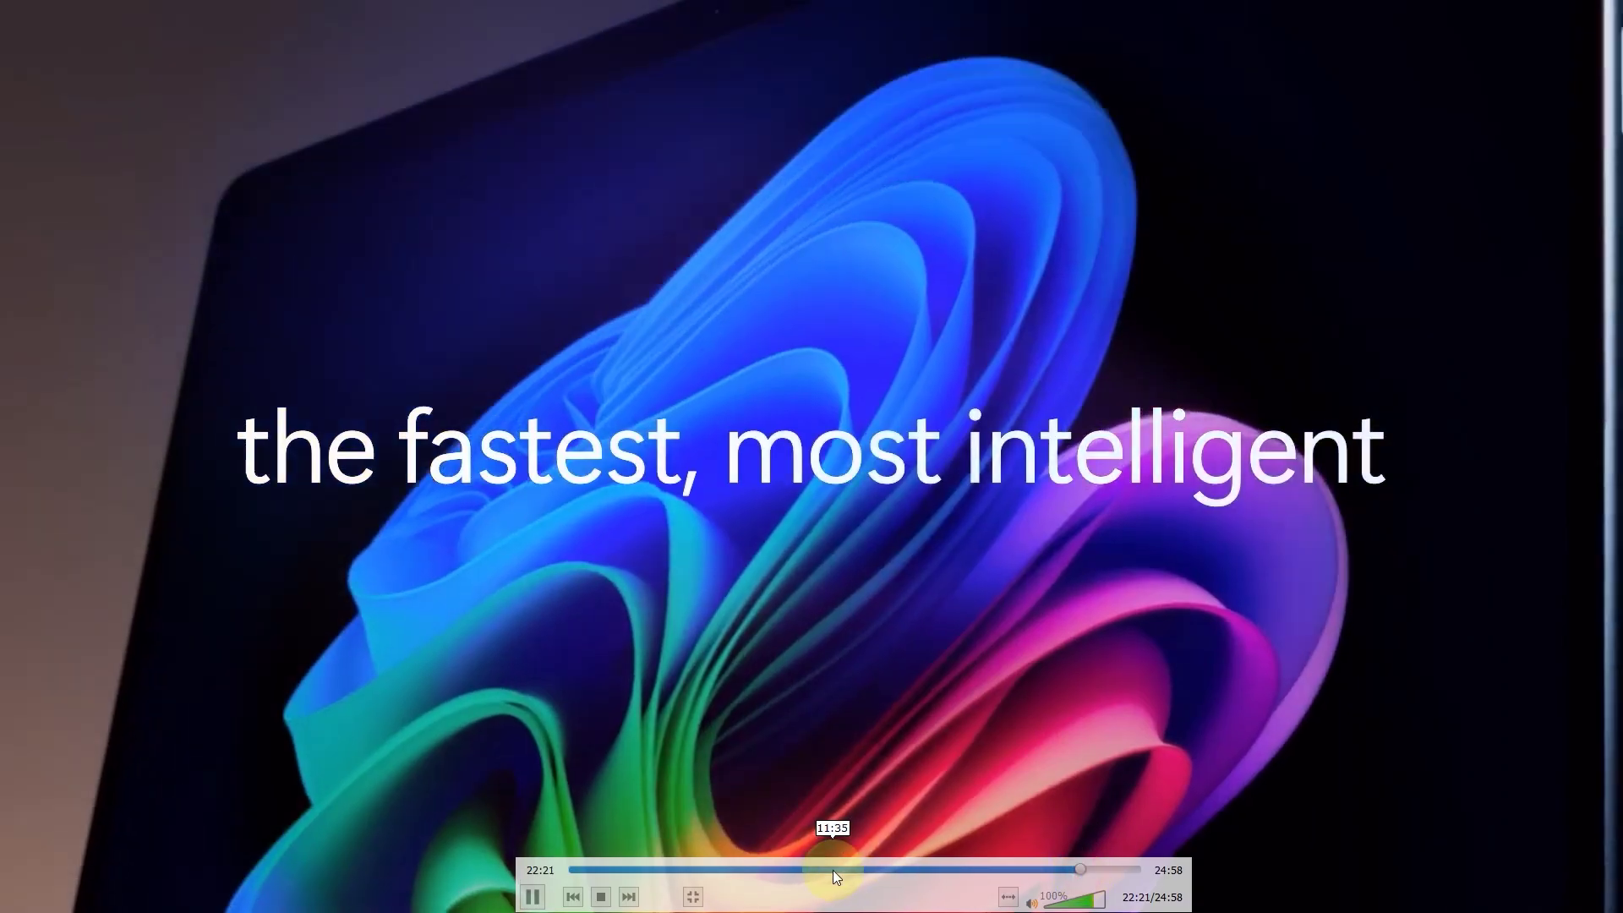